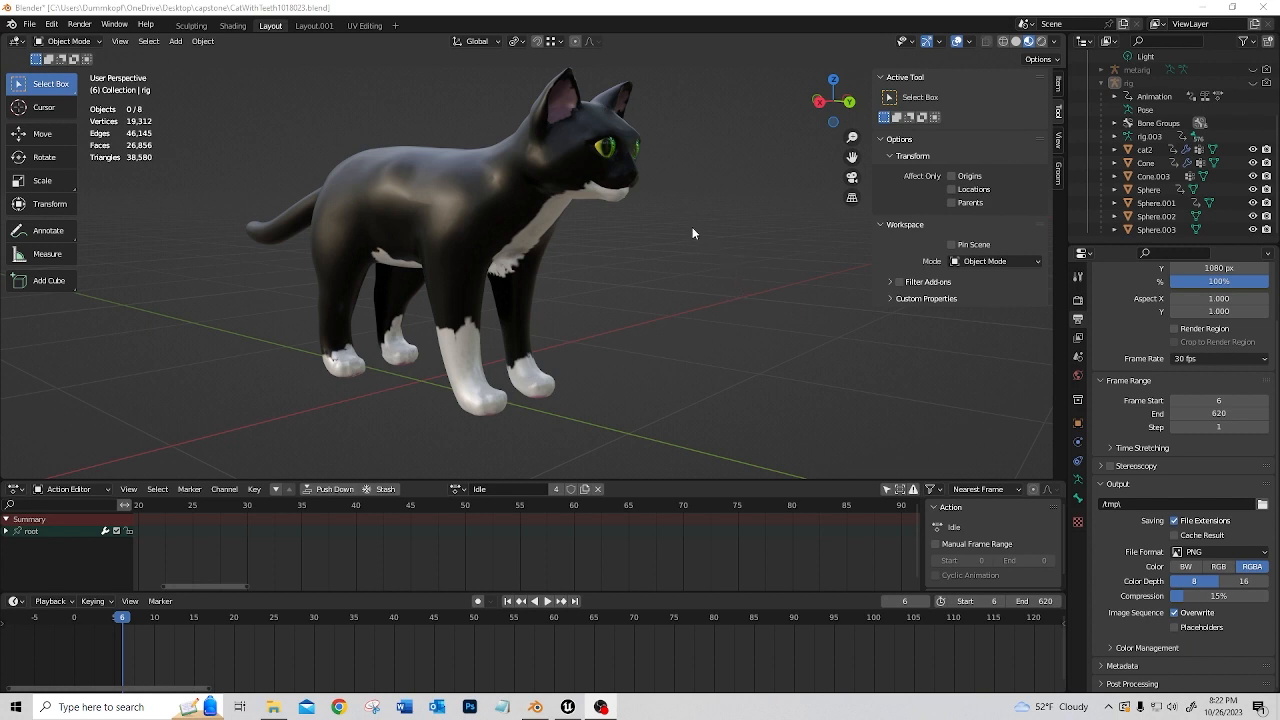
Inspect the cat model's whole body, chest, face and ears from several angles
middle_click_drag(692, 233, 676, 223)
scroll(677, 221, "down", 1)
mouse_move(690, 181)
right_mouse_down("shift")
mouse_move(686, 191)
mouse_move(697, 183)
right_mouse_up("shift")
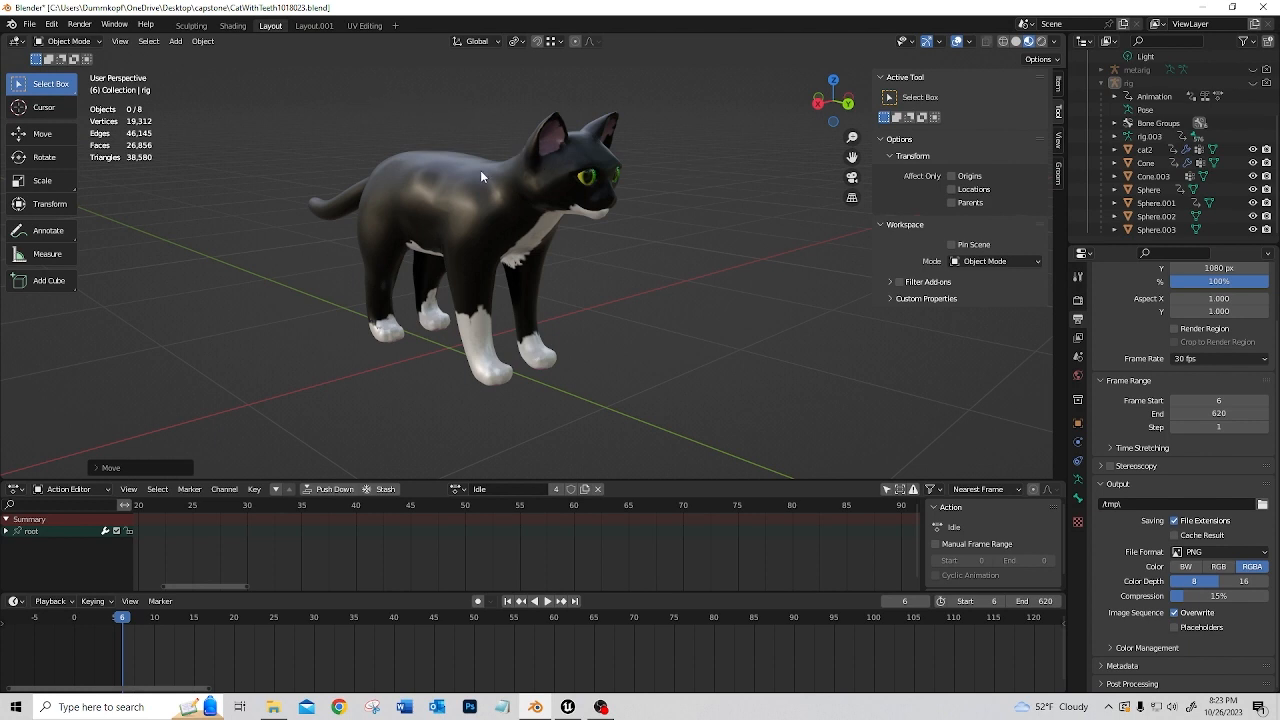
middle_click_drag(480, 177, 568, 235)
scroll(475, 172, "up", 2)
scroll(574, 215, "up", 3)
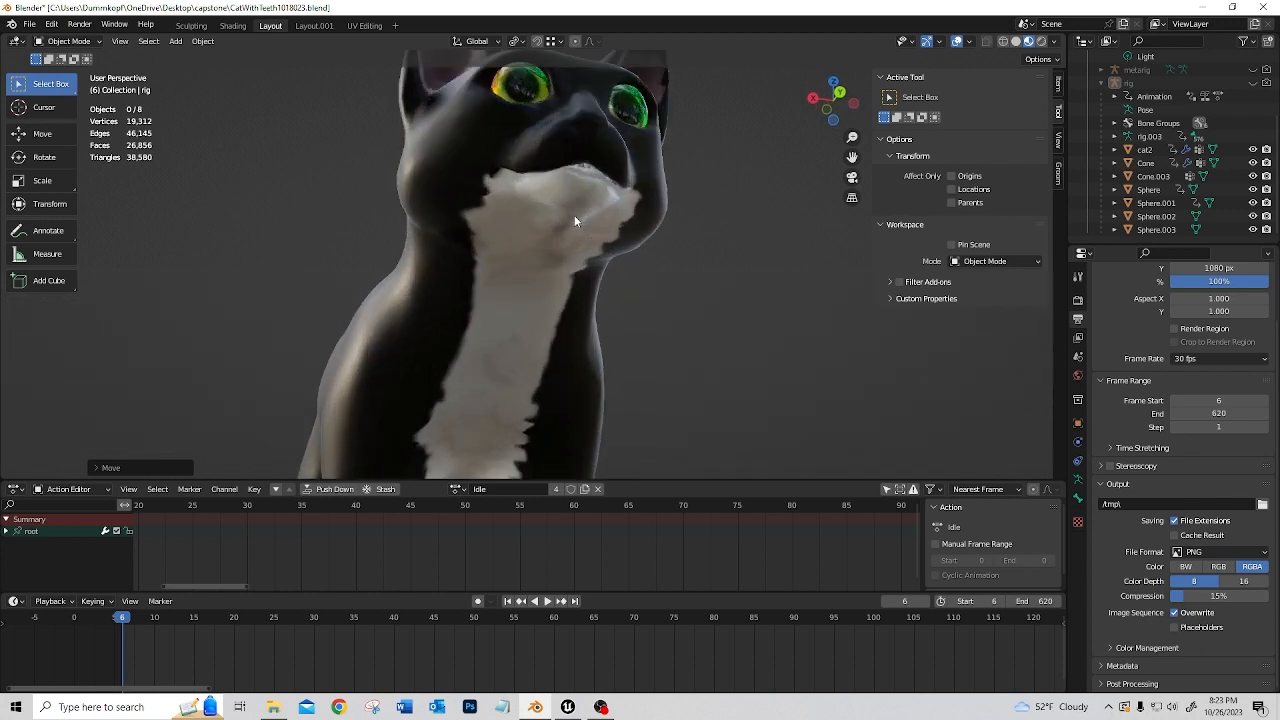
scroll(590, 169, "down", 1)
middle_click_drag(592, 157, 536, 239)
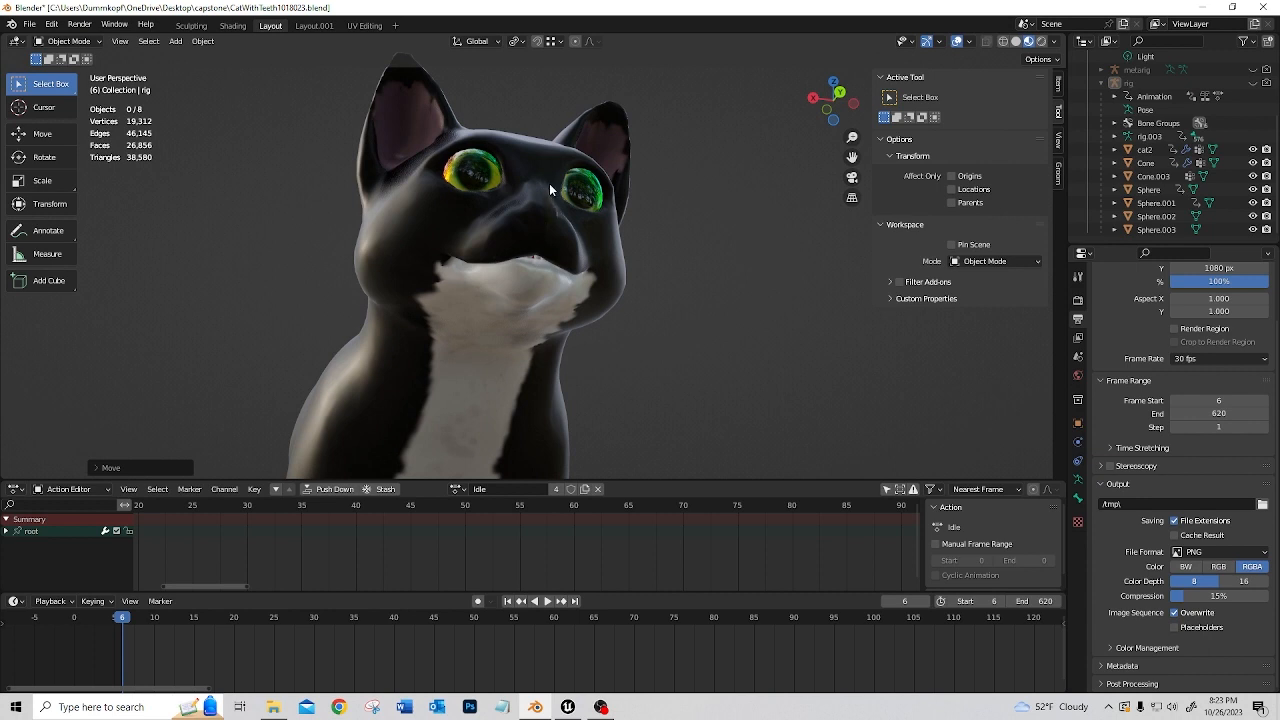
middle_click_drag(549, 183, 462, 249)
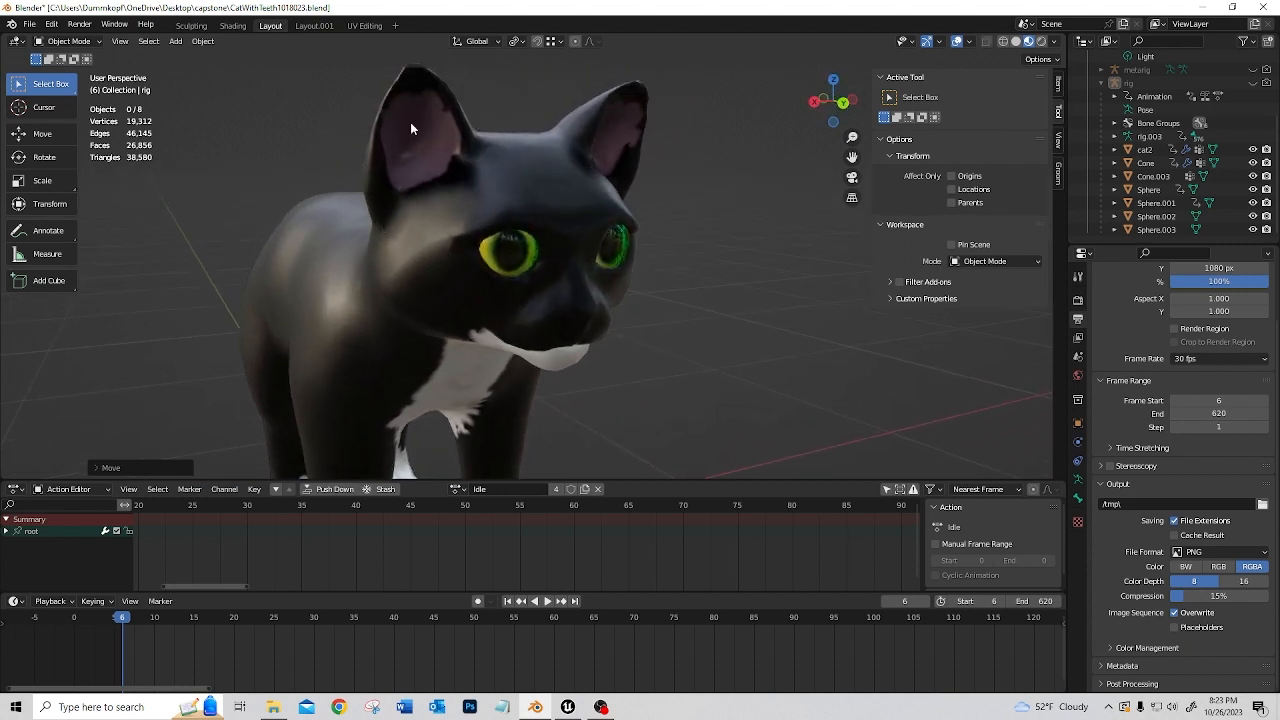
left_click(458, 186)
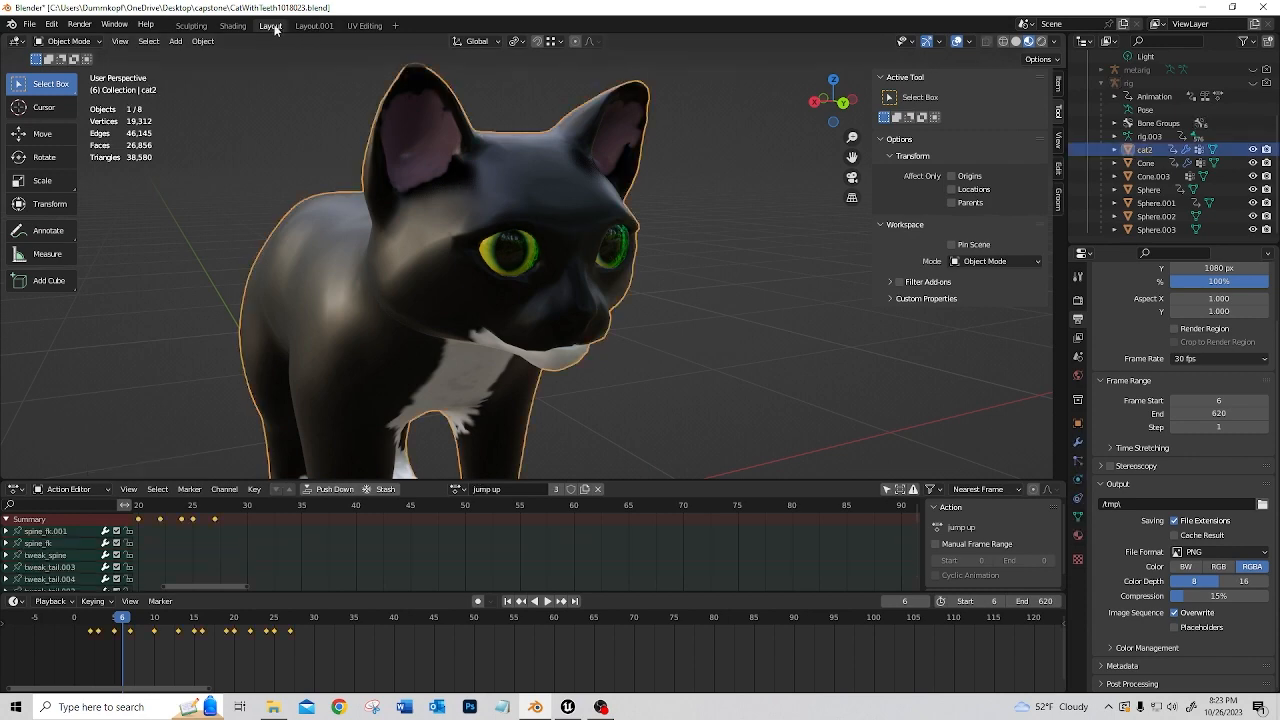
mouse_move(578, 213)
middle_mouse_down()
mouse_move(562, 187)
mouse_move(495, 174)
mouse_move(461, 211)
mouse_move(613, 208)
mouse_move(542, 226)
mouse_move(572, 210)
mouse_move(591, 227)
middle_mouse_up()
middle_click_drag(598, 176, 669, 210)
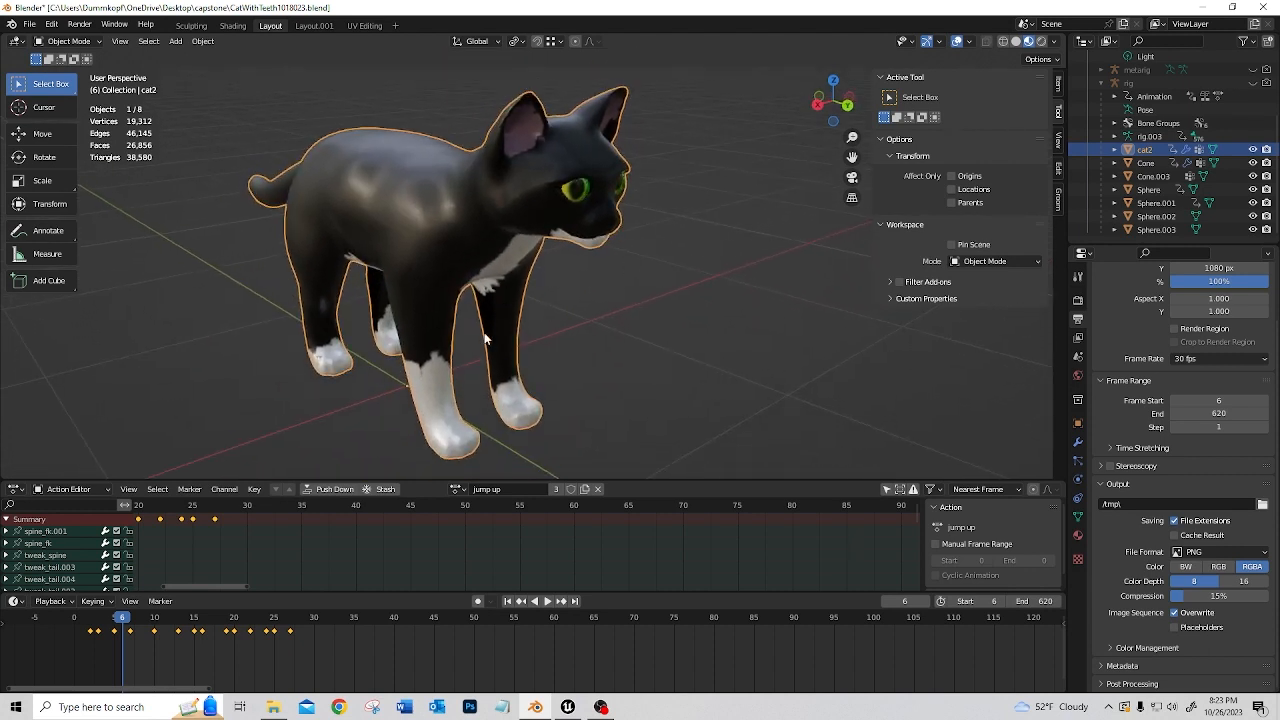
left_click(744, 318)
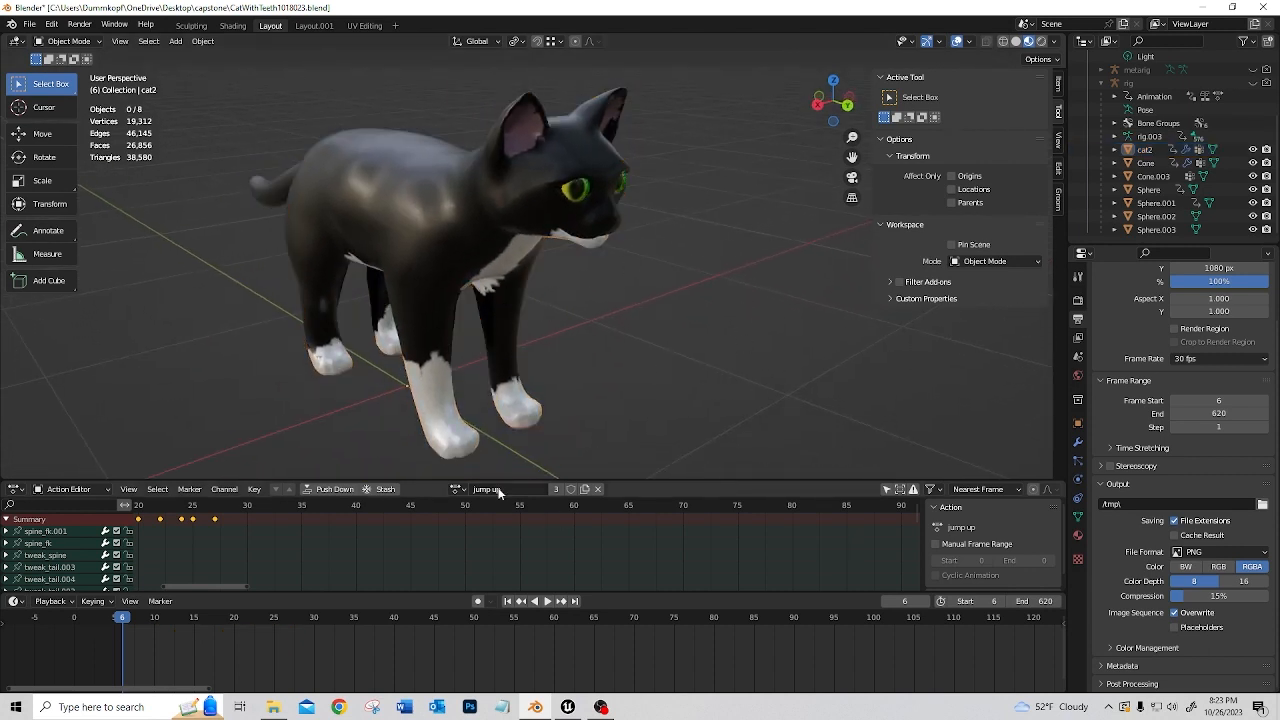
Play the cat's animation to preview it, stop playback and return to the start frame
left_click(547, 601)
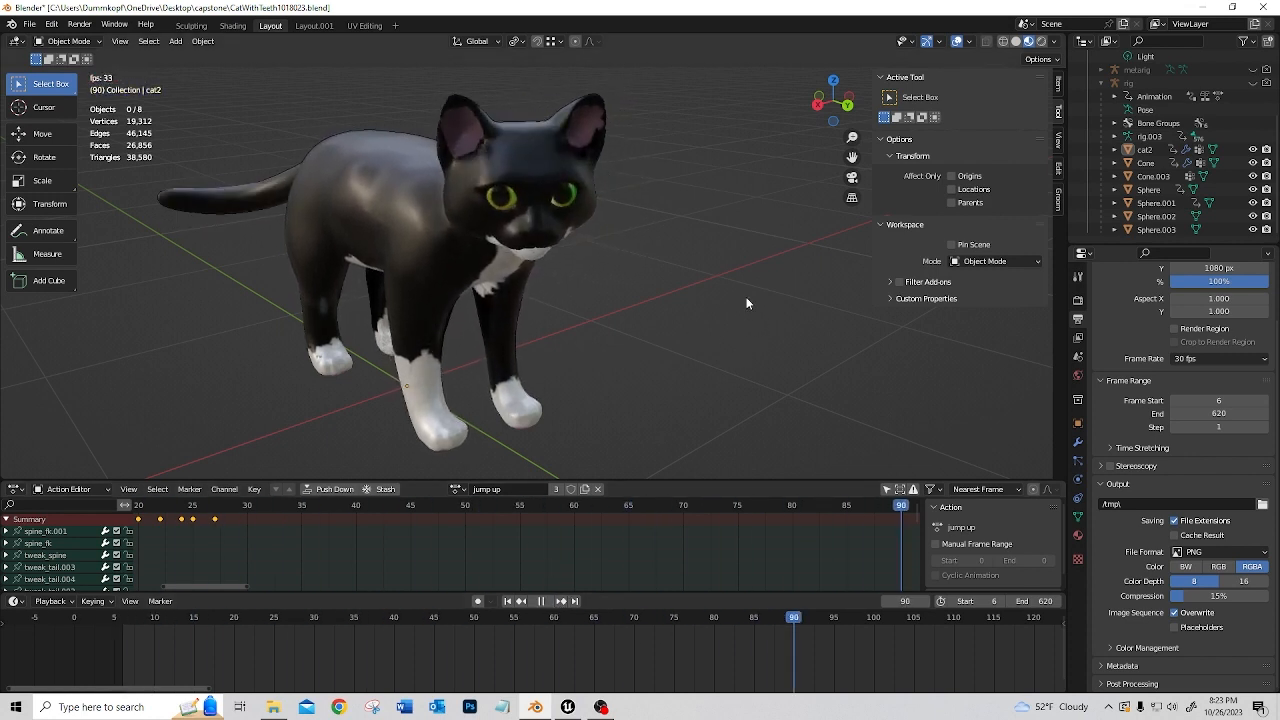
key("space")
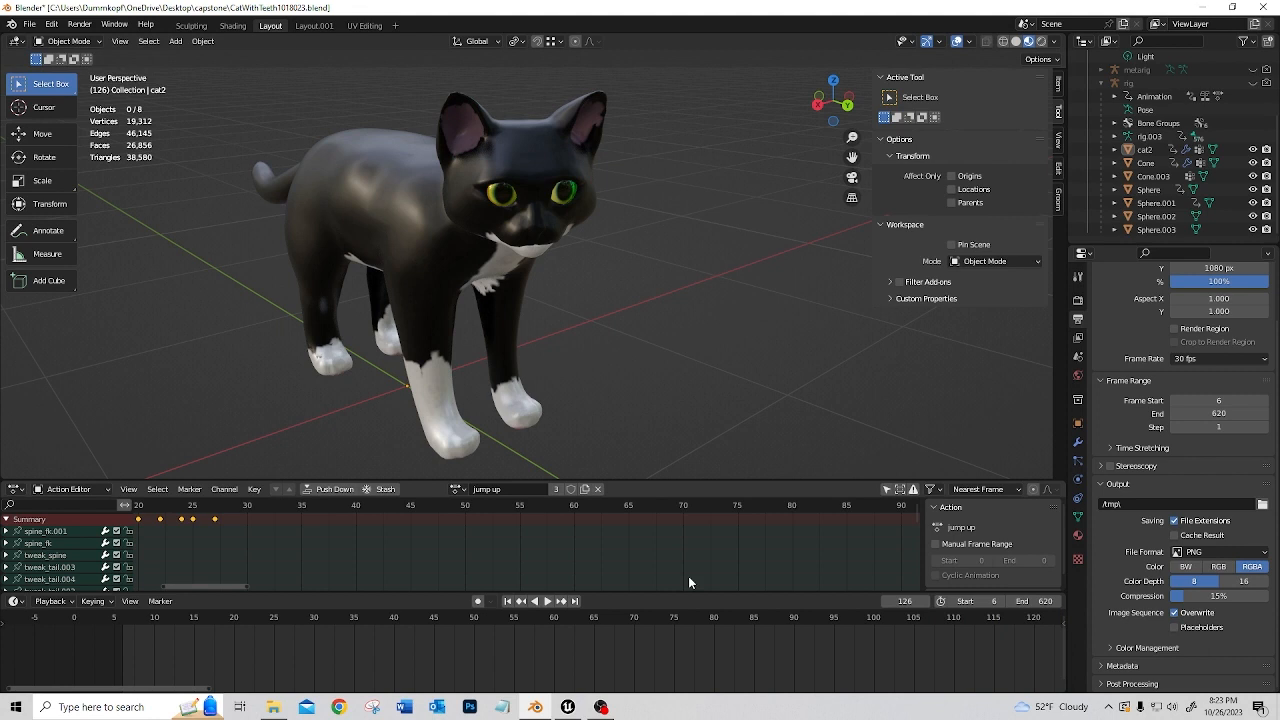
left_click(507, 601)
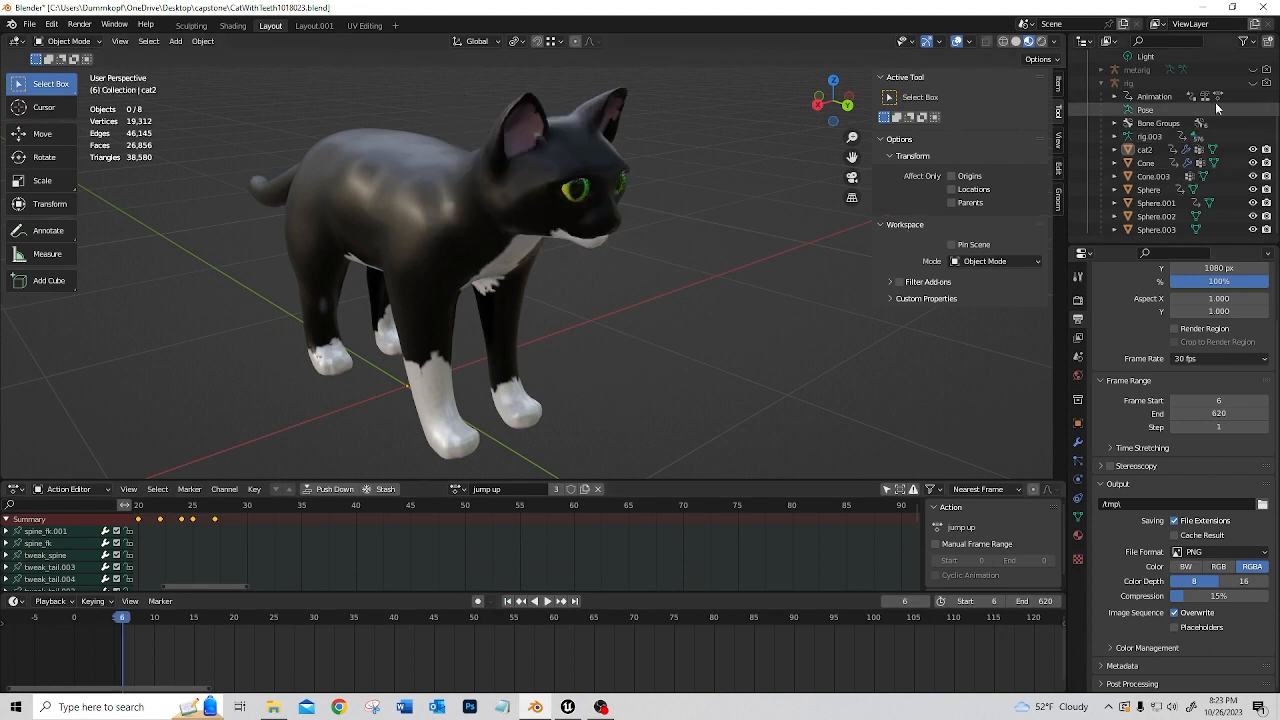
Unhide the rig and select it together with all its child meshes from cat2 through Sphere.003
left_click(1253, 82)
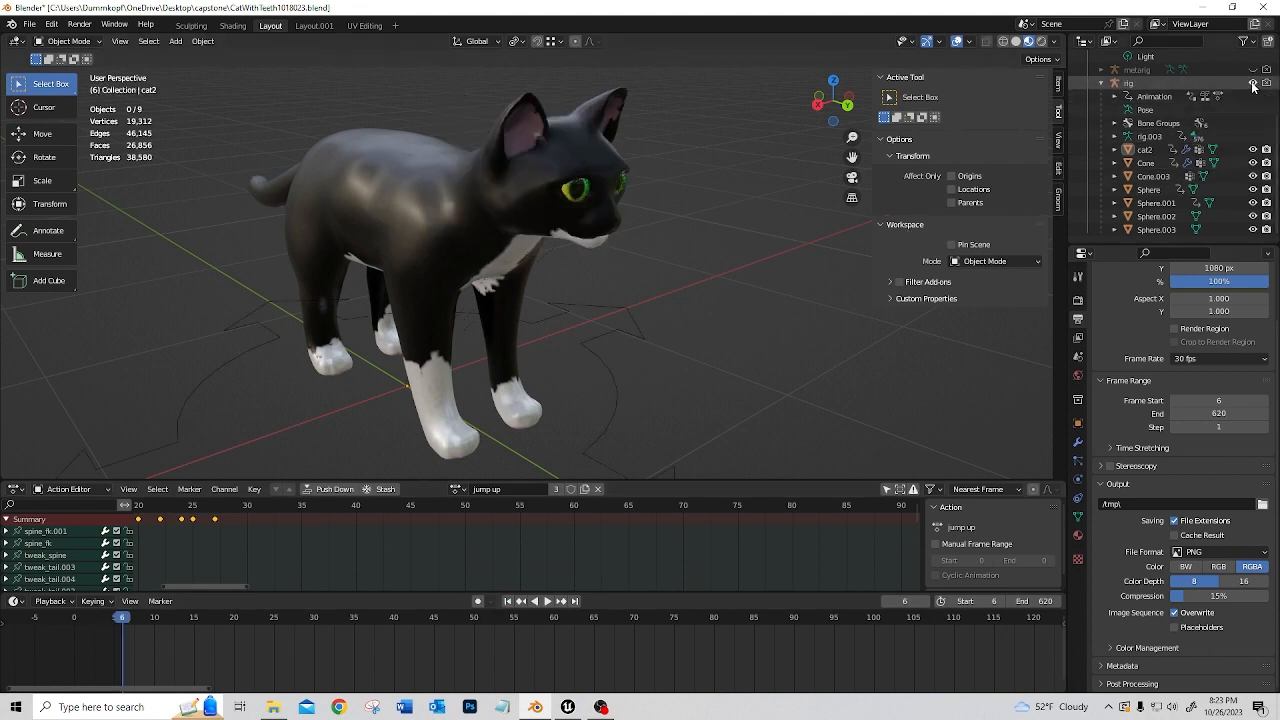
left_click(1192, 85)
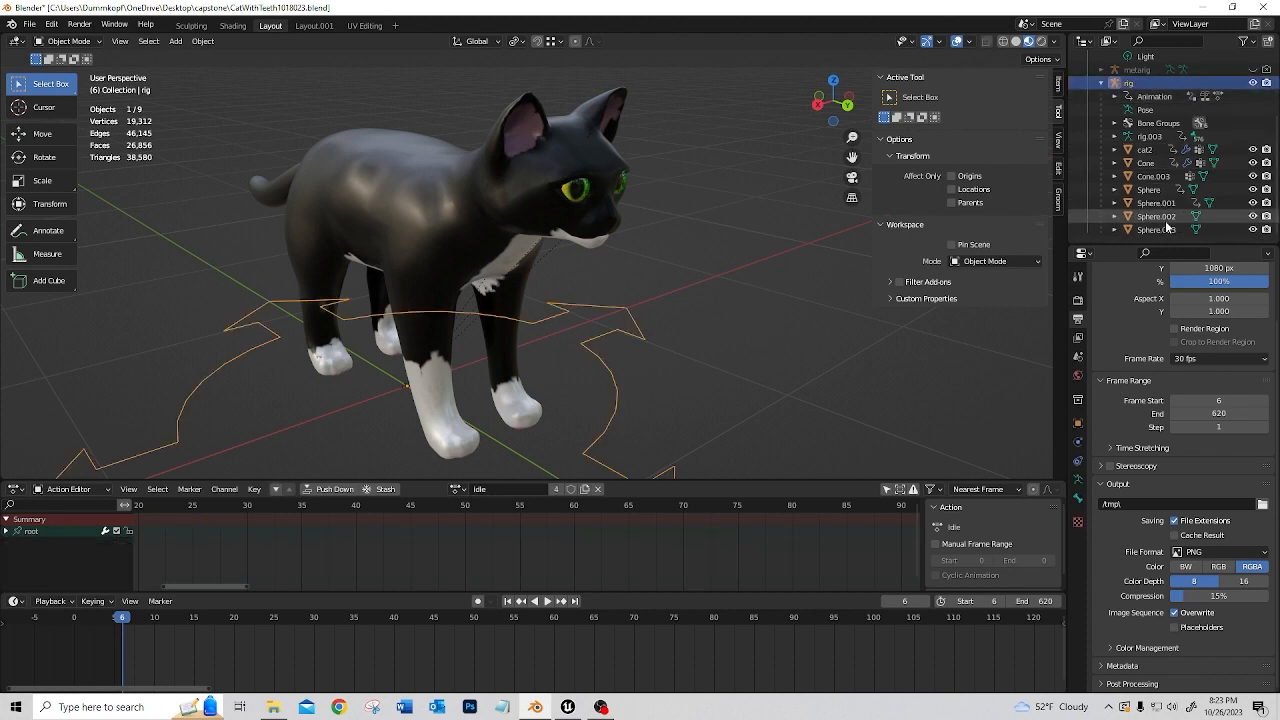
left_click(1160, 229, "shift")
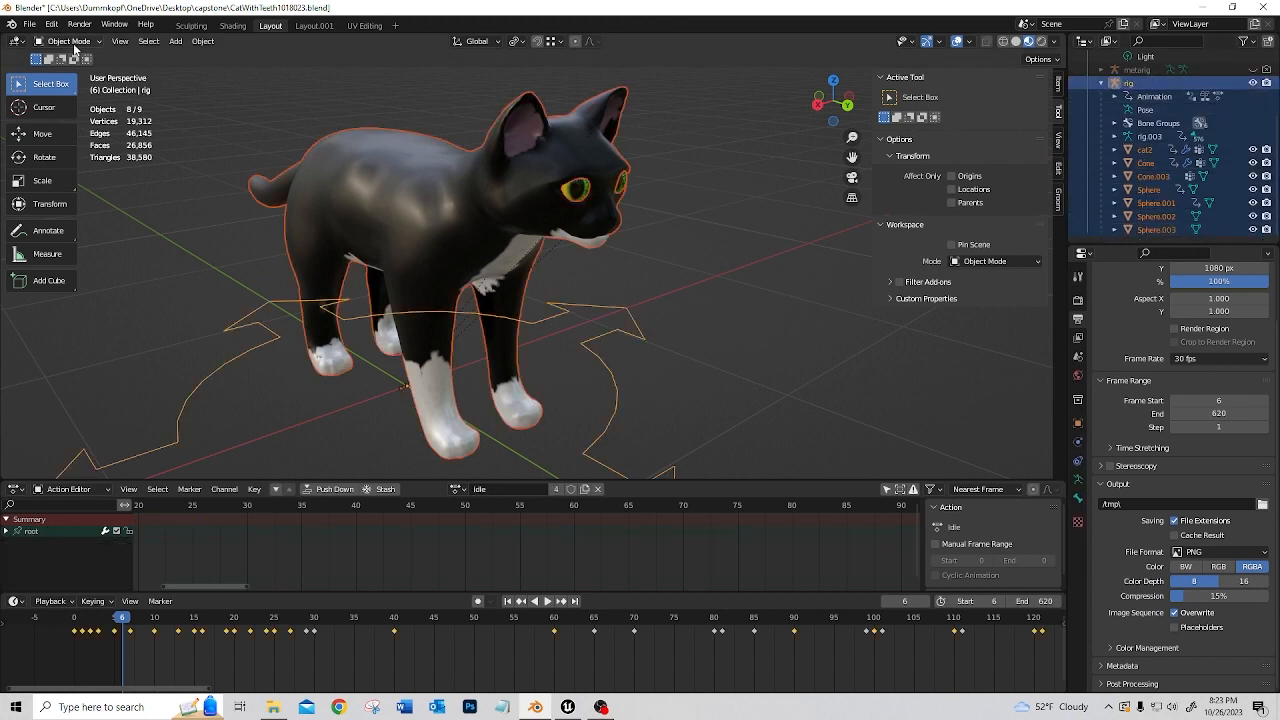
Start an FBX export of the selected rig and meshes and name the file CATchyTitle
left_click(30, 24)
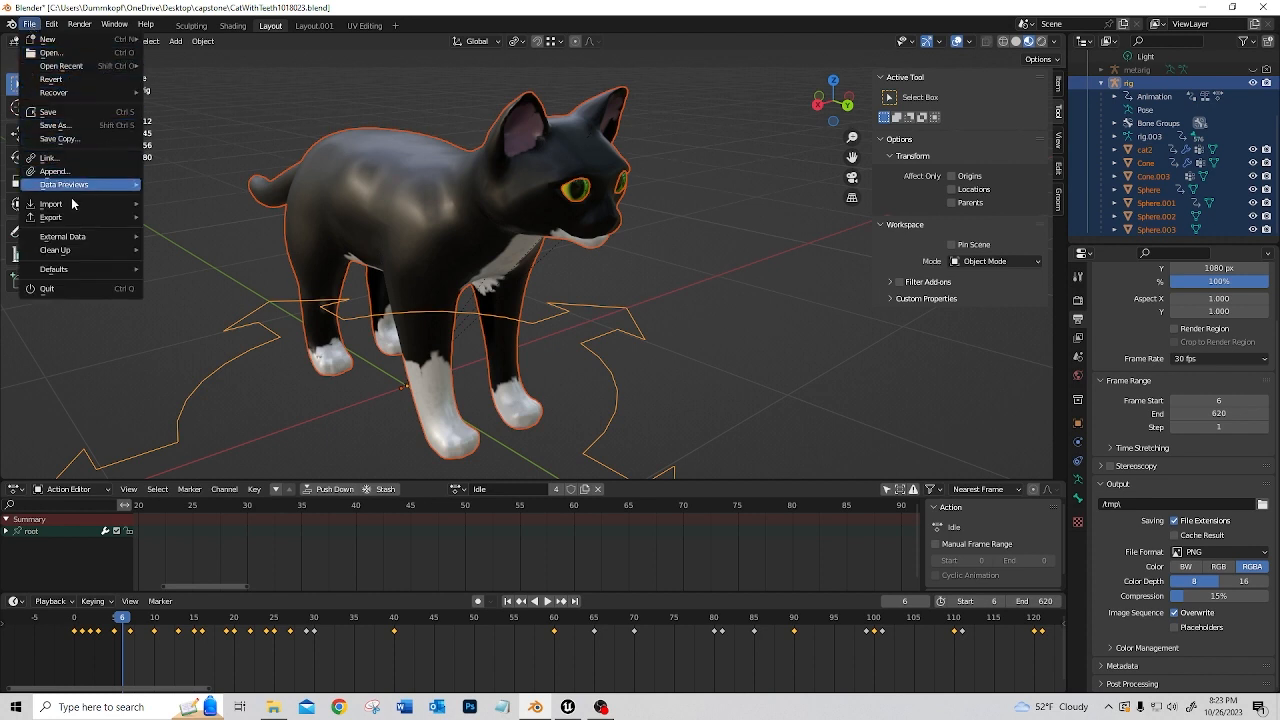
mouse_move(75, 217)
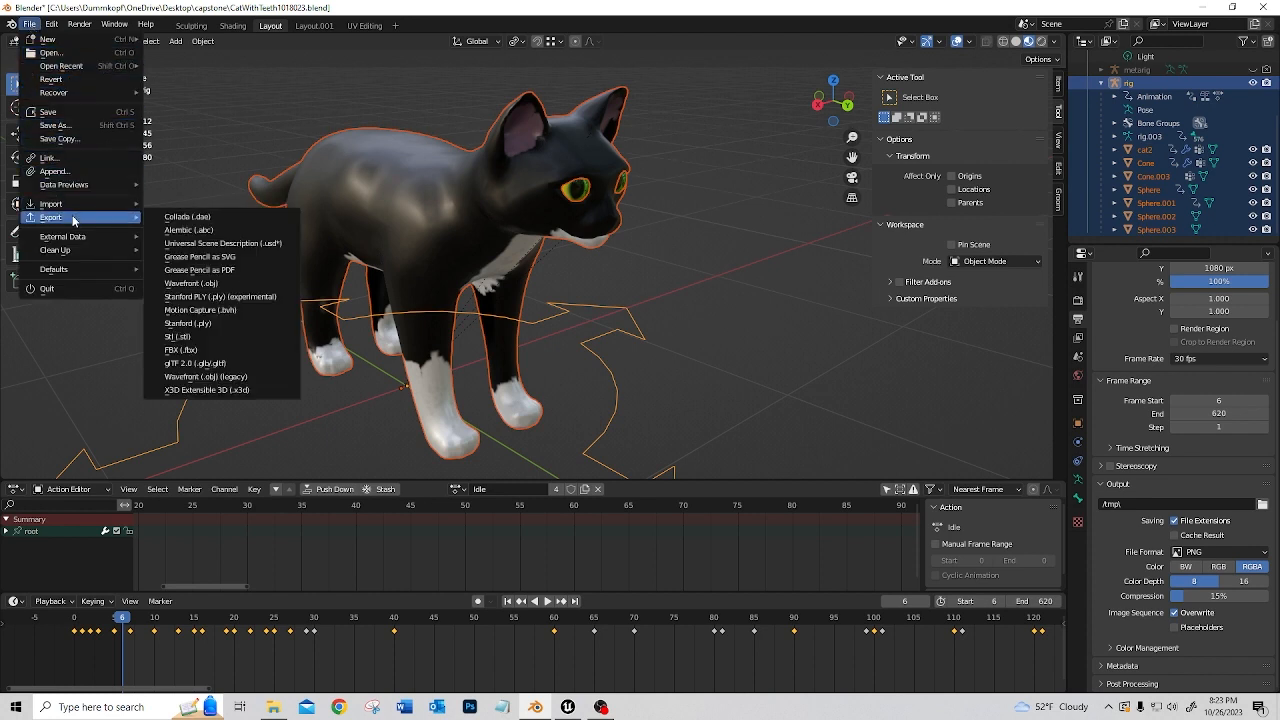
left_click(186, 350)
left_click(573, 537)
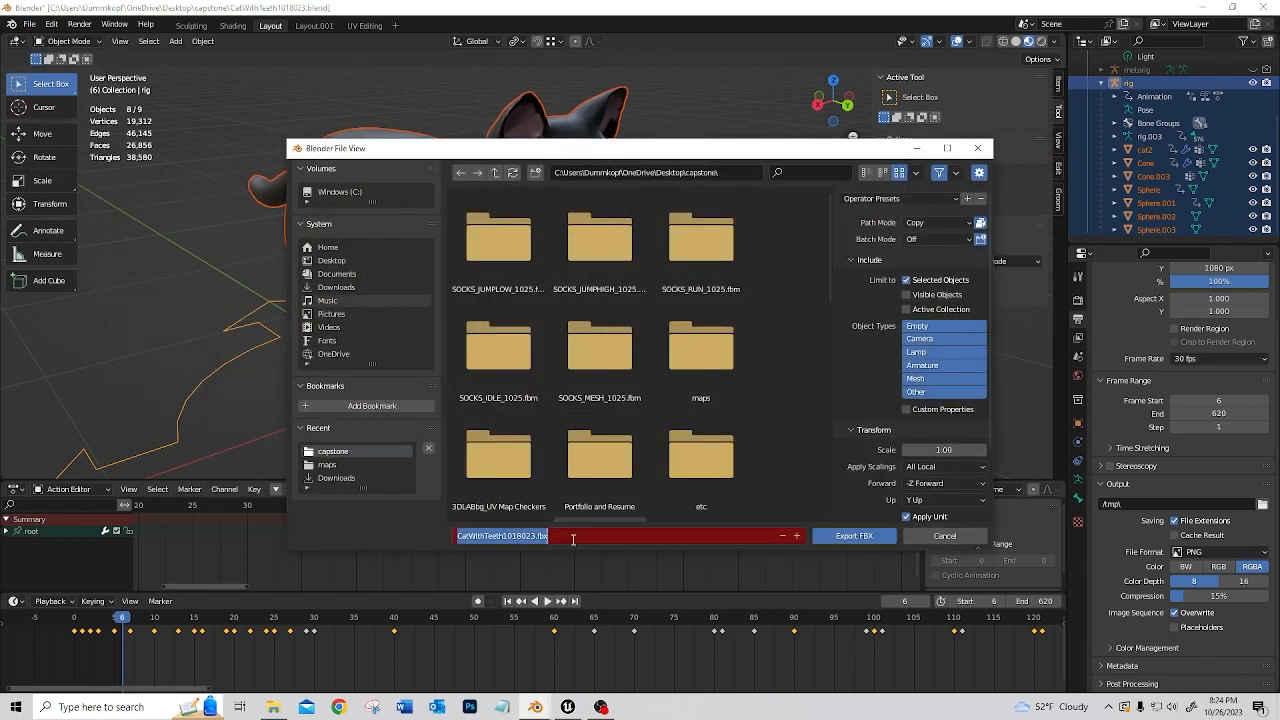
type("CATchyTitle")
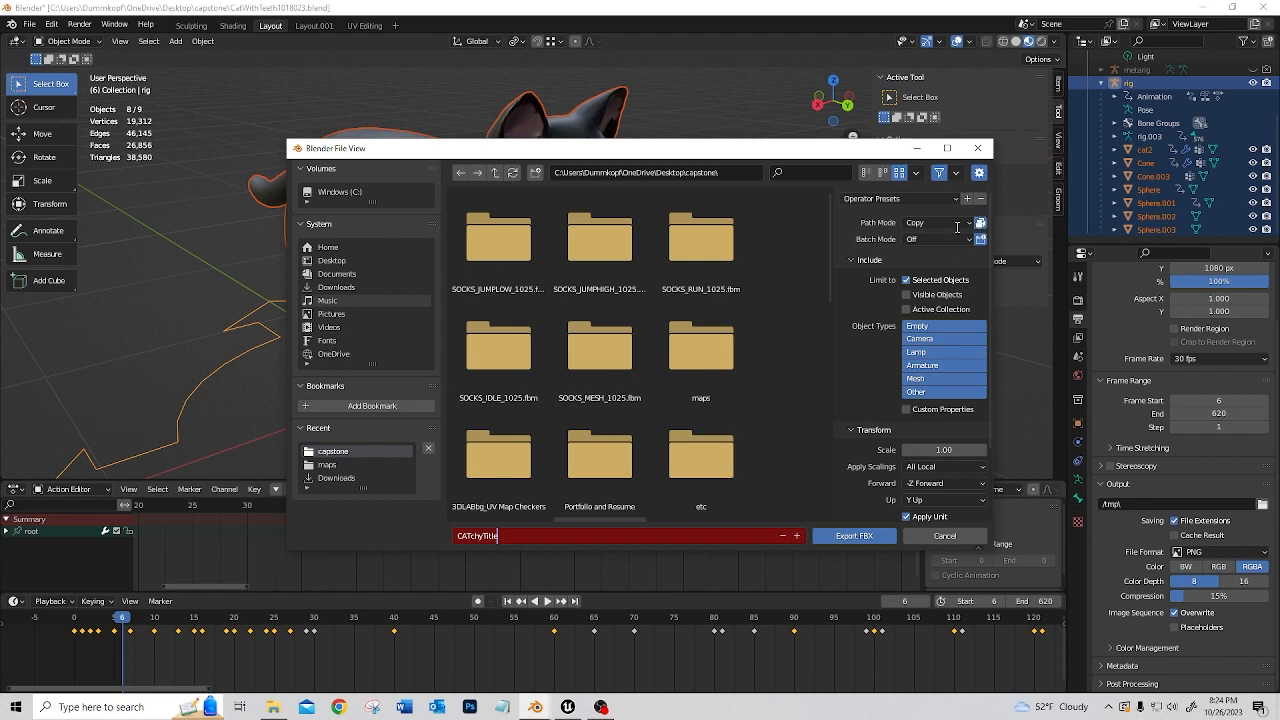
left_click(872, 227)
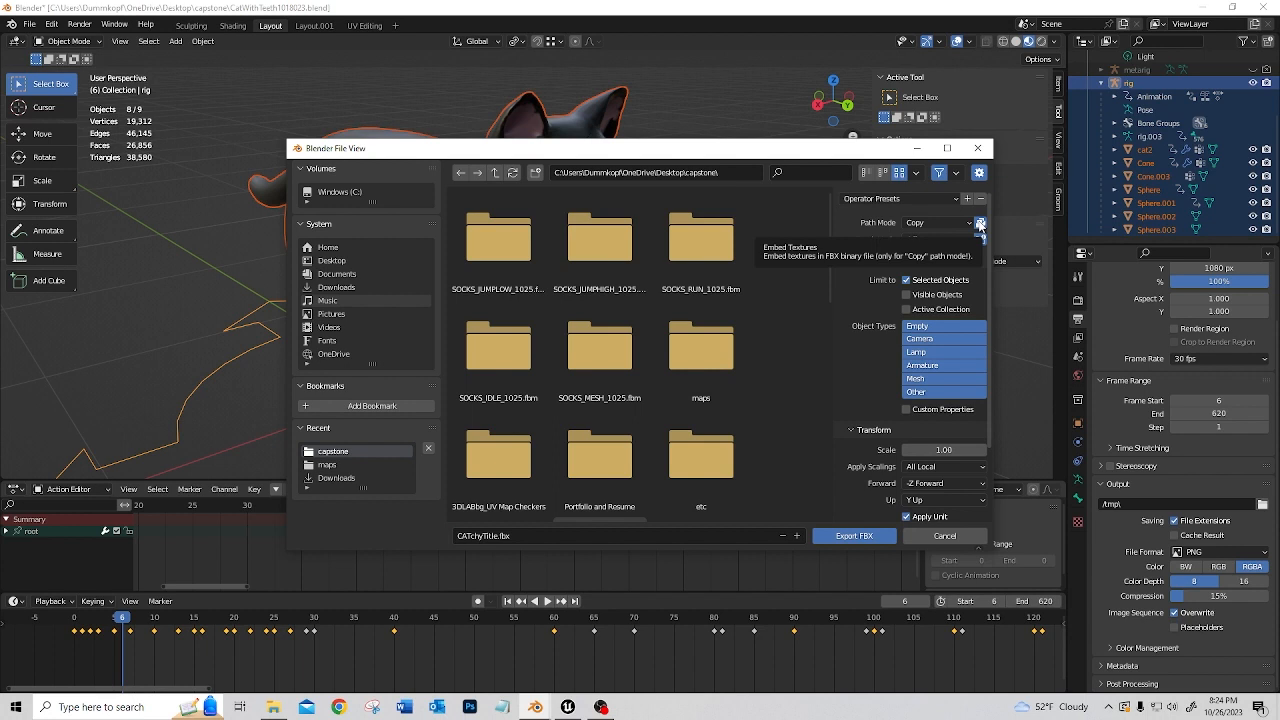
Review the FBX export settings, disable Bake Animation and export the CATchyTitle file
left_click_drag(802, 154, 748, 110)
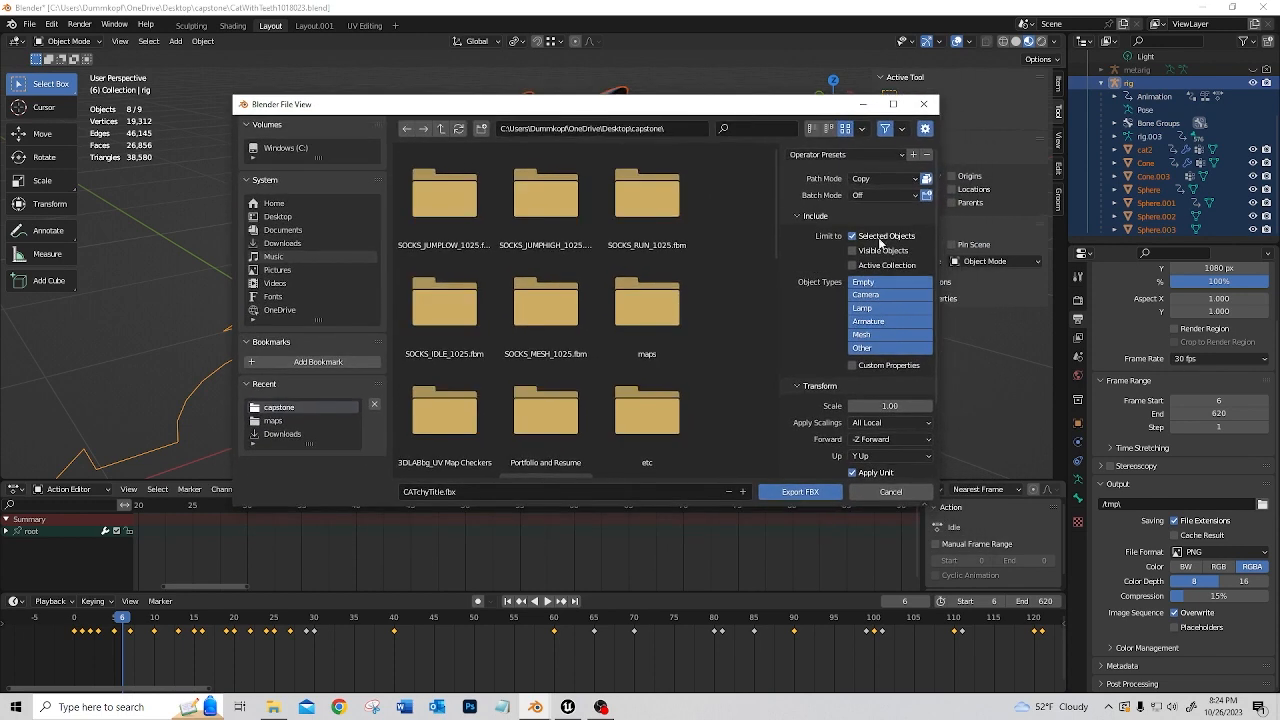
scroll(928, 270, "down", 3)
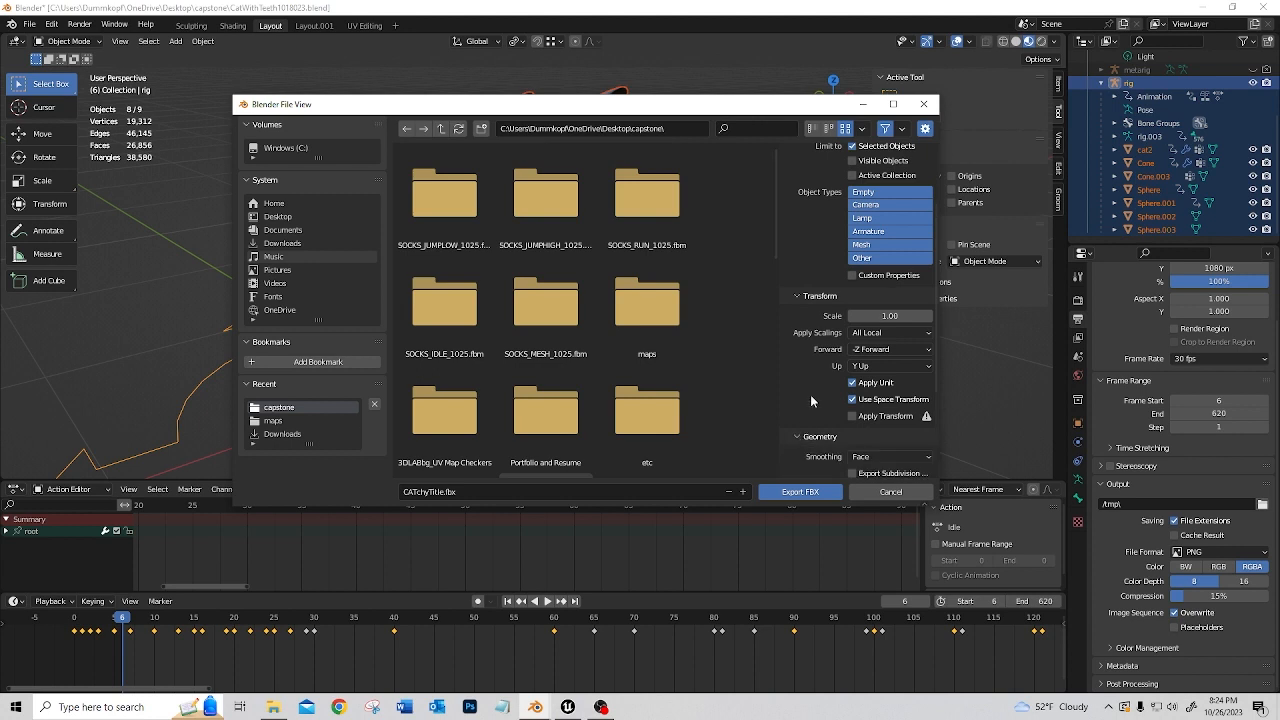
scroll(820, 334, "up", 3)
scroll(860, 241, "down", 7)
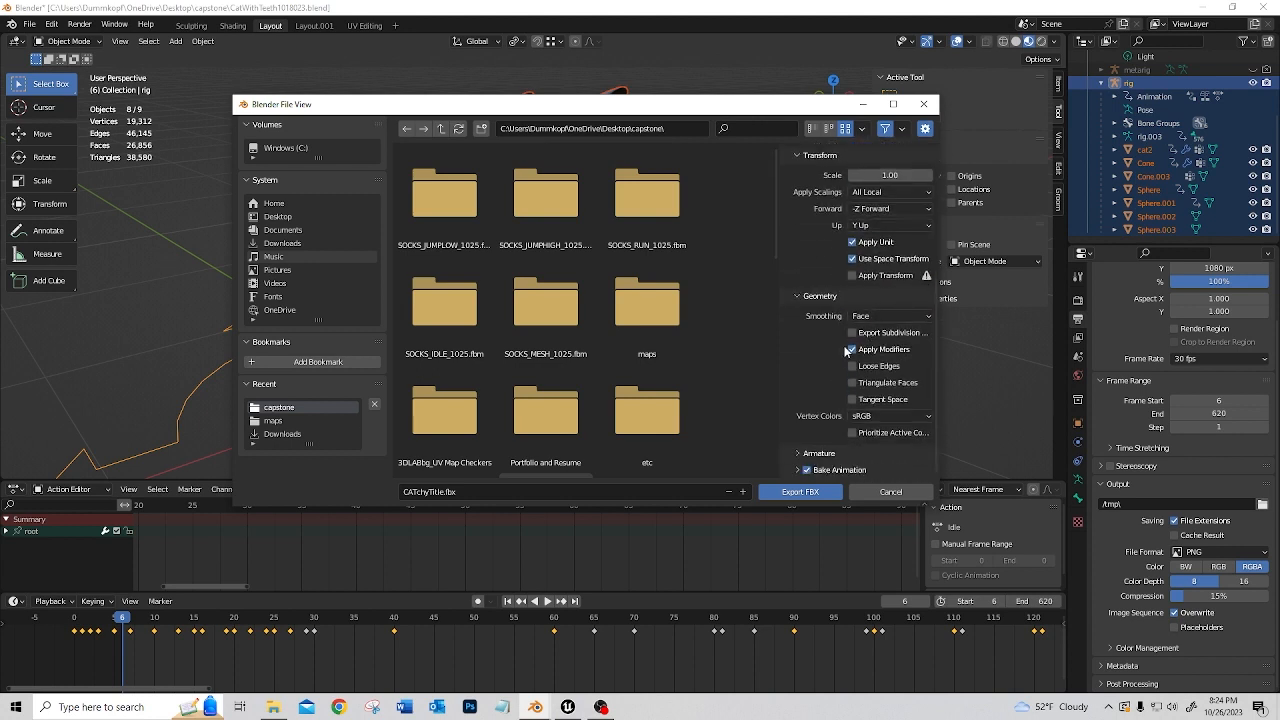
left_click(798, 455)
scroll(850, 346, "down", 3)
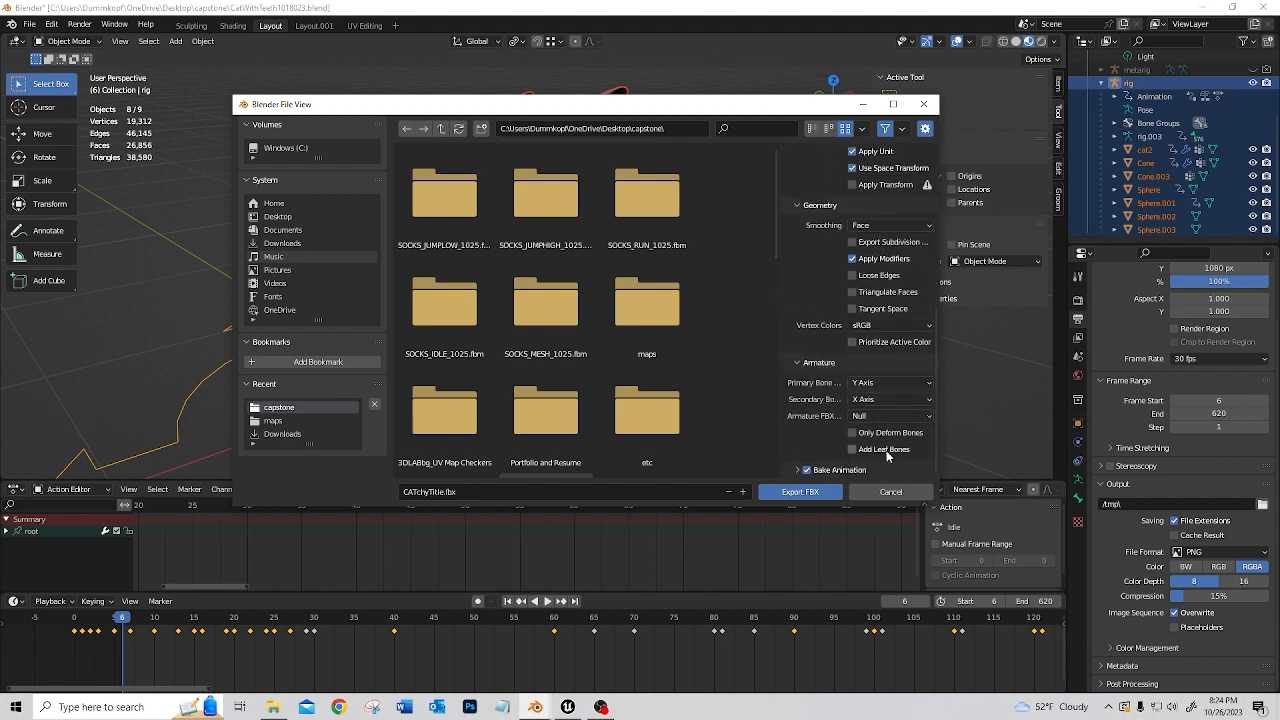
left_click(797, 470)
left_click(807, 470)
scroll(805, 400, "down", 3)
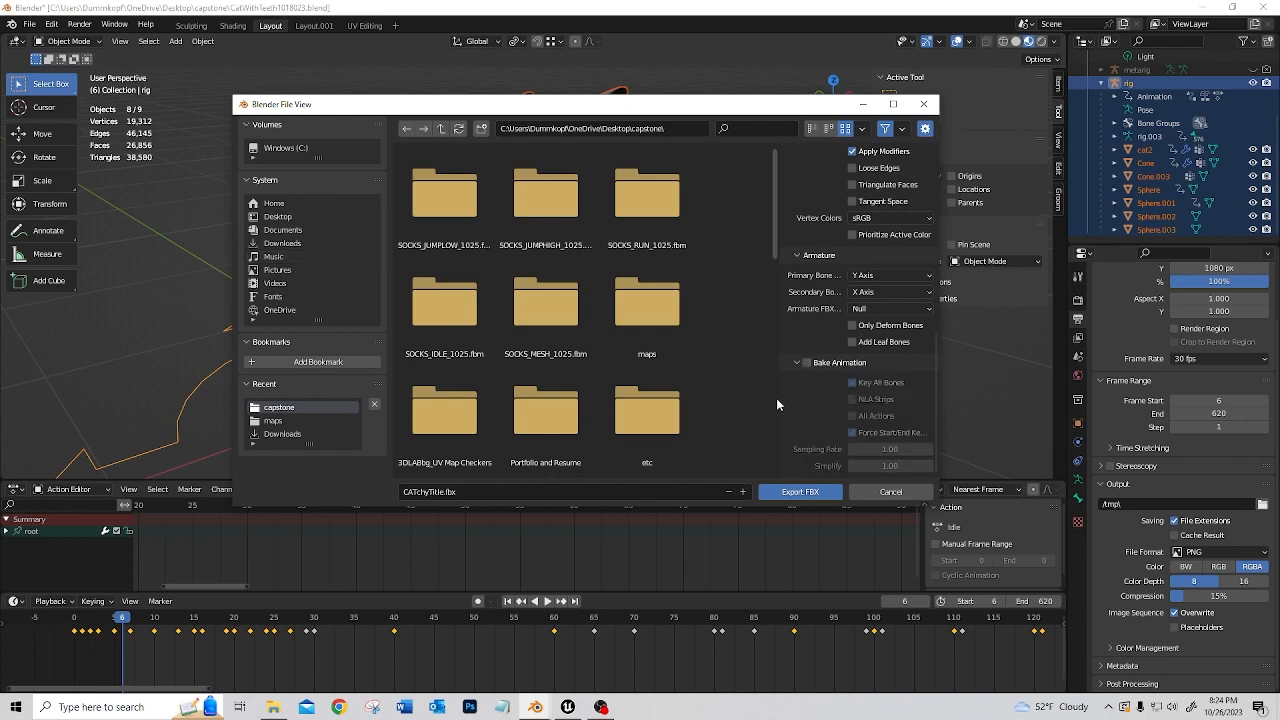
left_click(819, 492)
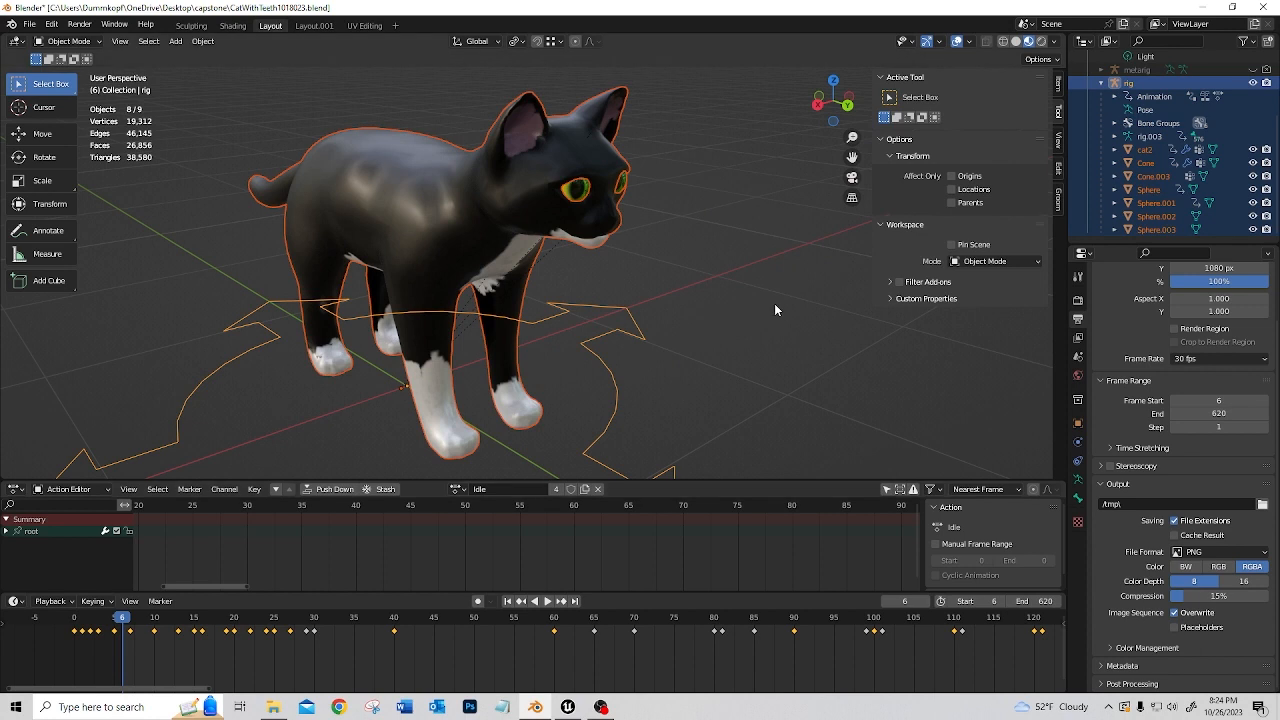
Start a second FBX export of the same selection and name the file CATchyIdle
left_click(30, 24)
mouse_move(64, 218)
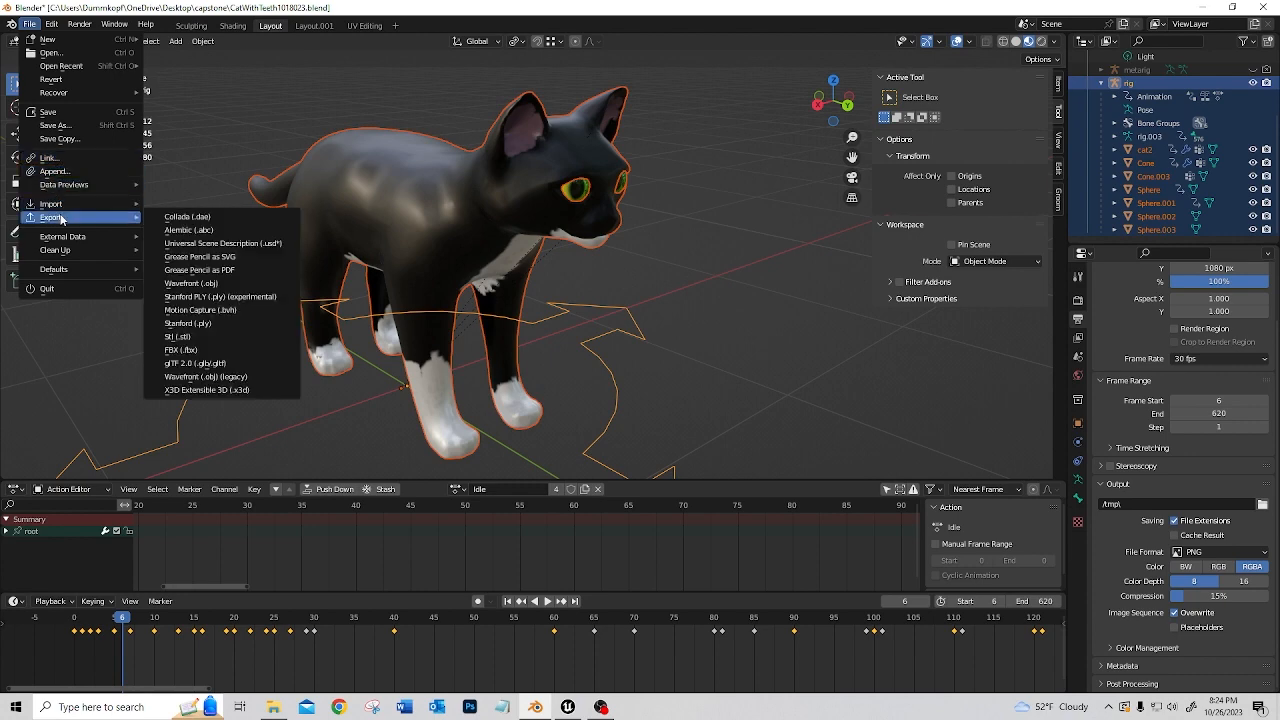
left_click(185, 350)
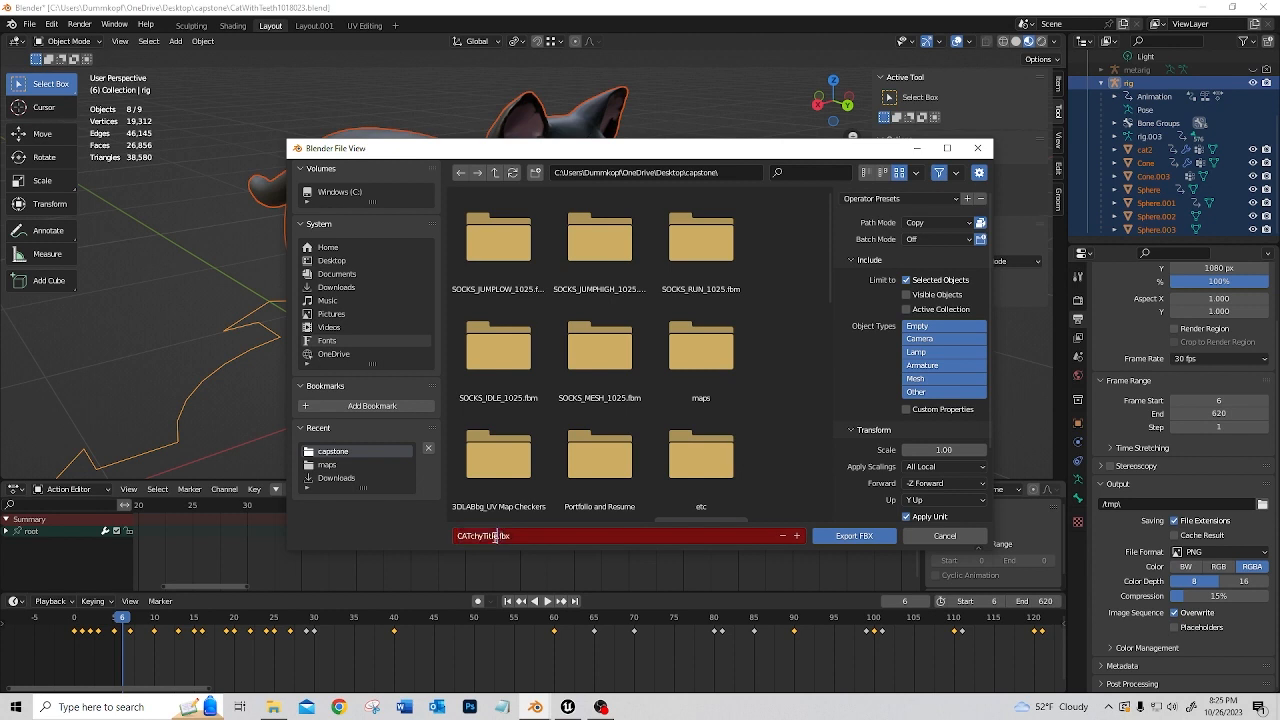
left_click_drag(483, 536, 492, 537)
key("BackSpace")
type("Idl")
left_click(862, 359)
Review the geometry and armature options, enable Bake Animation and export the CATchyIdle file
scroll(868, 342, "down", 3)
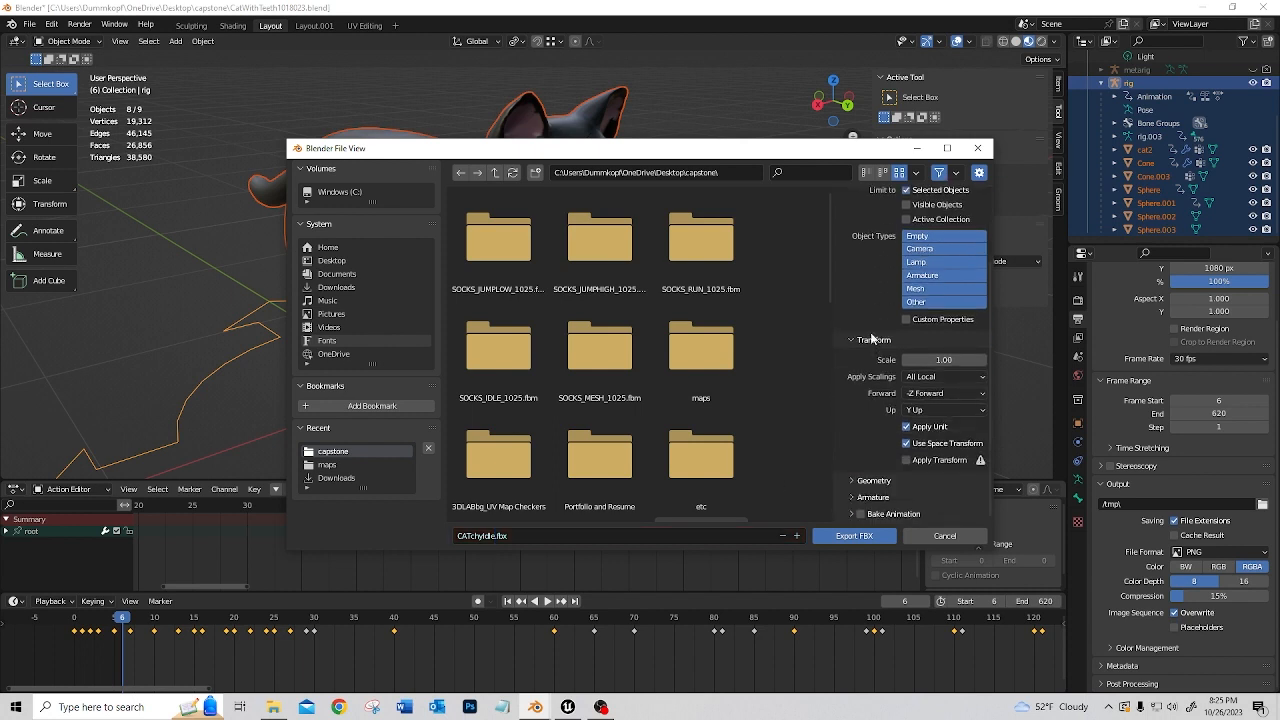
left_click(851, 480)
scroll(865, 420, "down", 3)
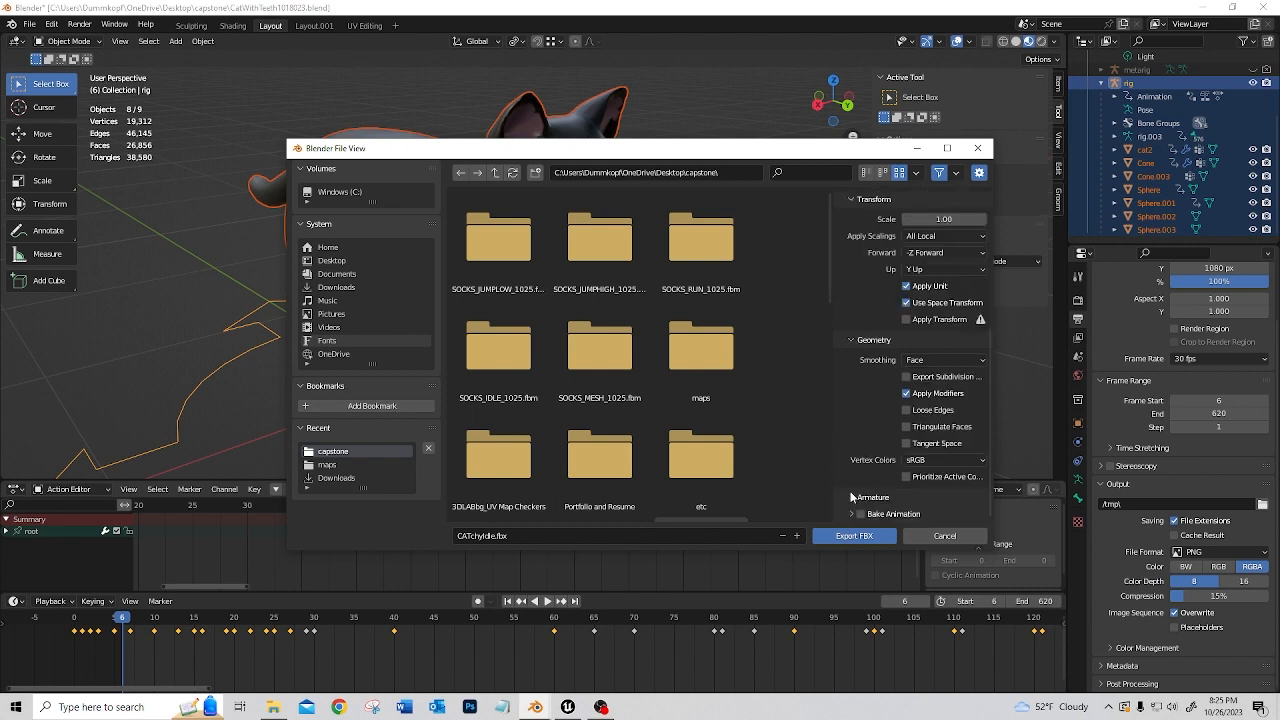
scroll(877, 442, "down", 3)
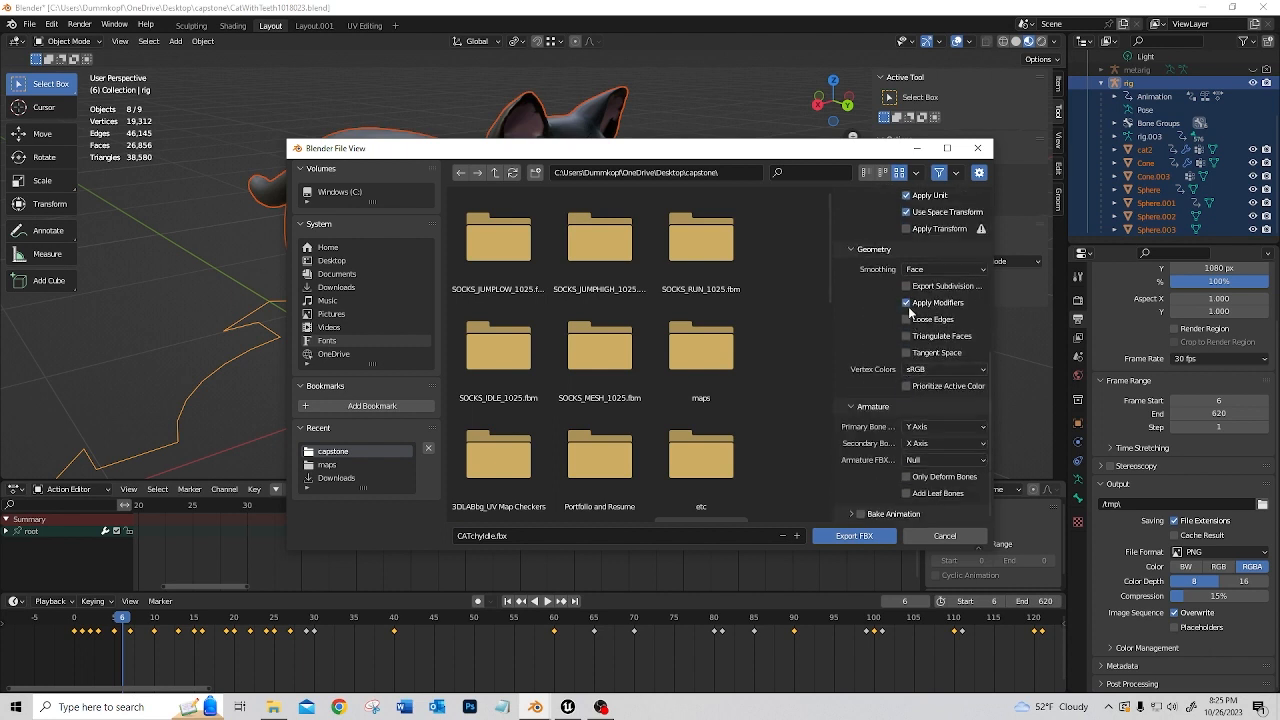
left_click(851, 513)
scroll(919, 377, "down", 3)
left_click(861, 407)
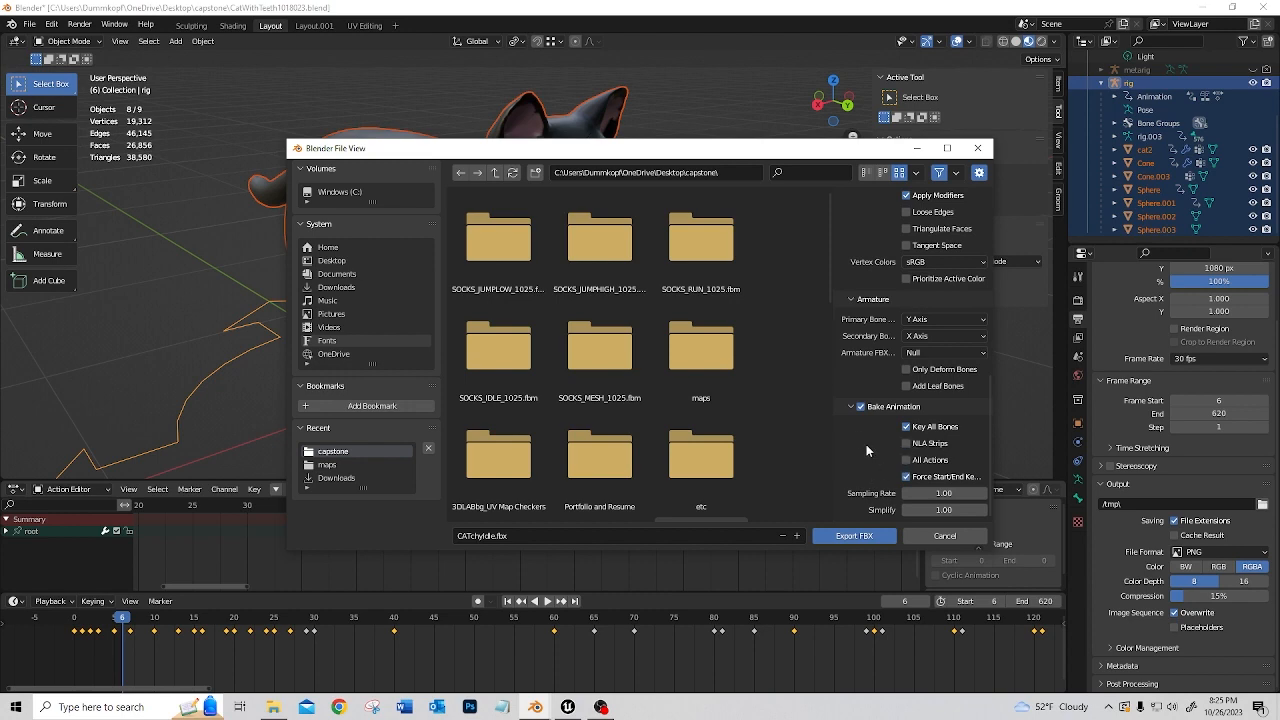
left_click(871, 535)
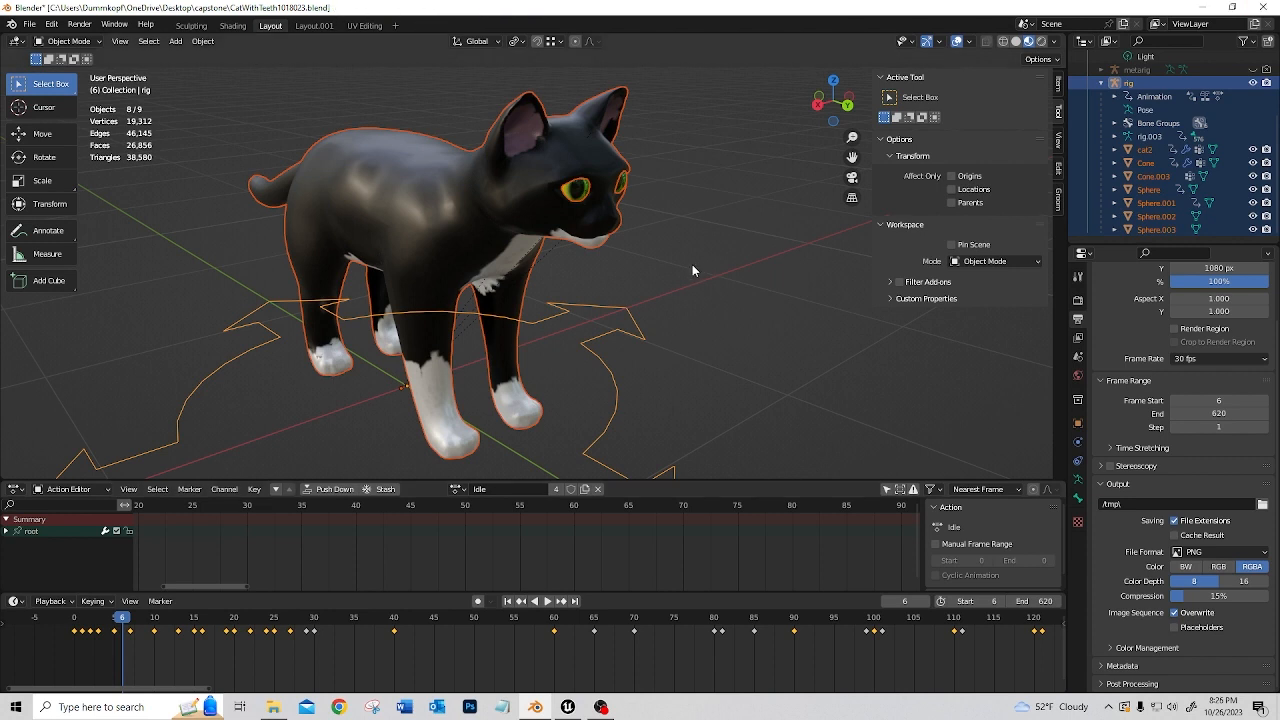
Switch to Unreal Engine and start importing the CATchyTitle file from the capstone folder into the CAT content folder
left_click(567, 707)
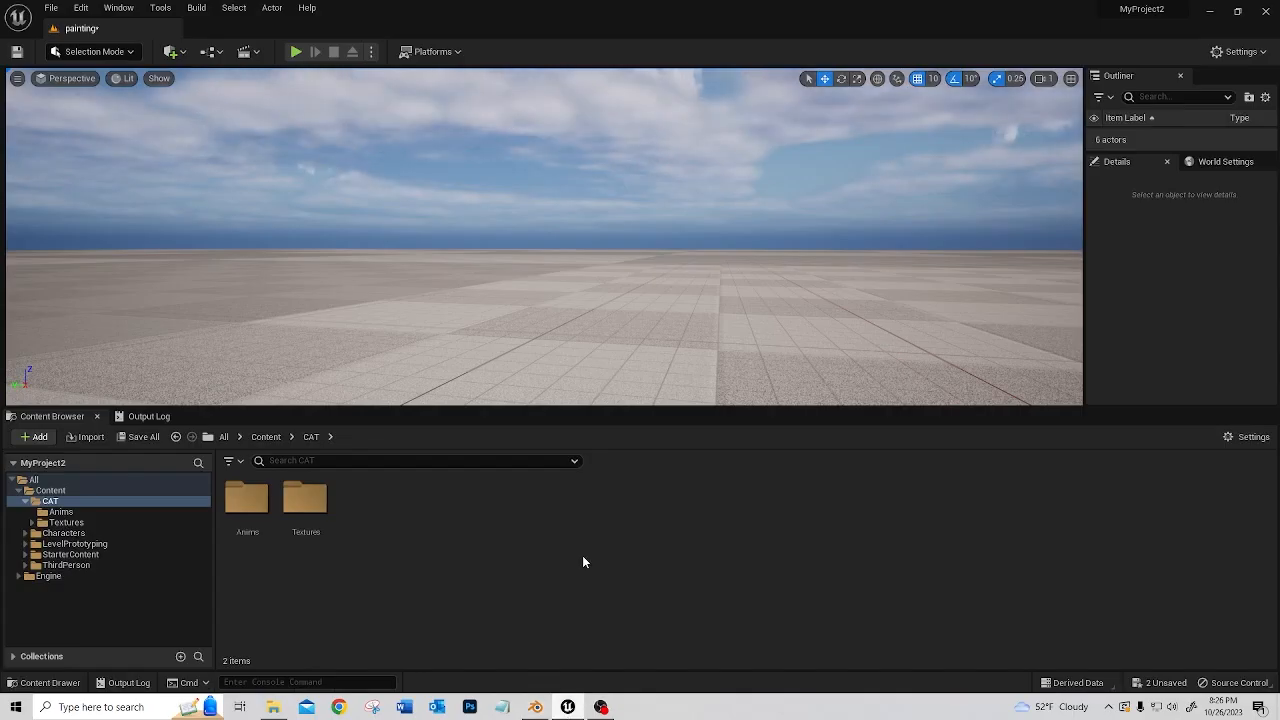
left_click(88, 437)
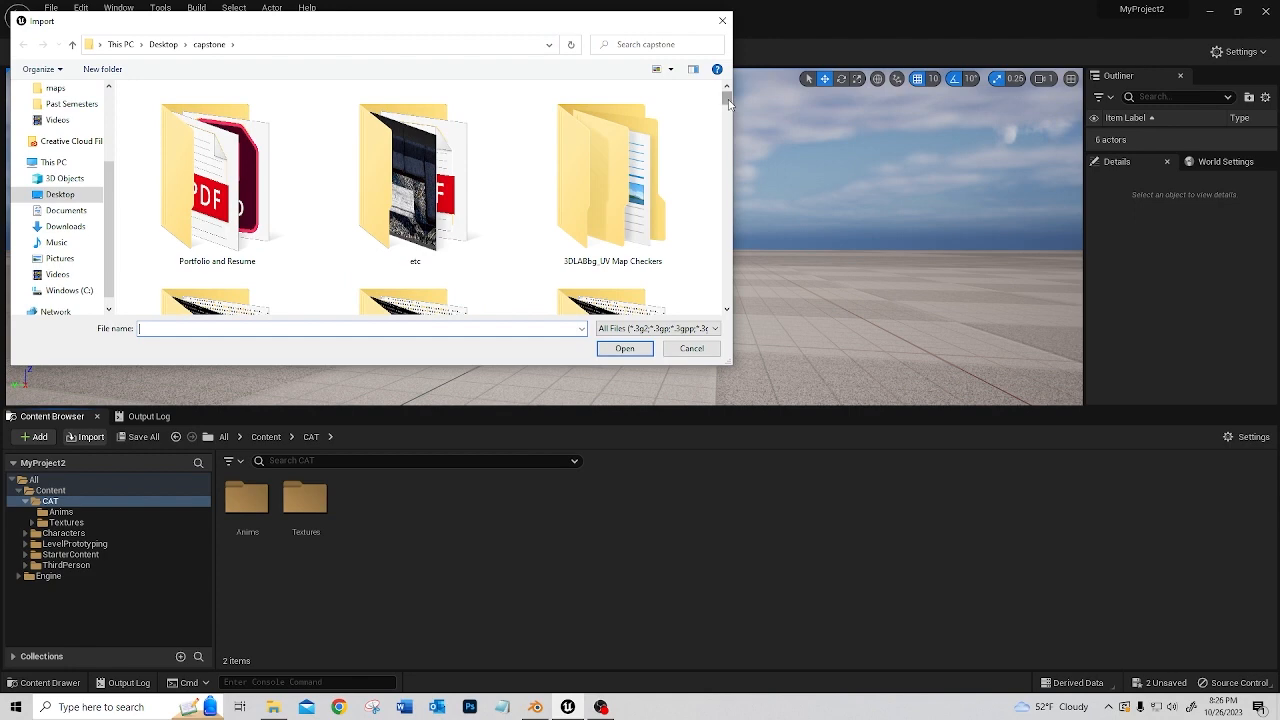
left_click_drag(727, 100, 726, 320)
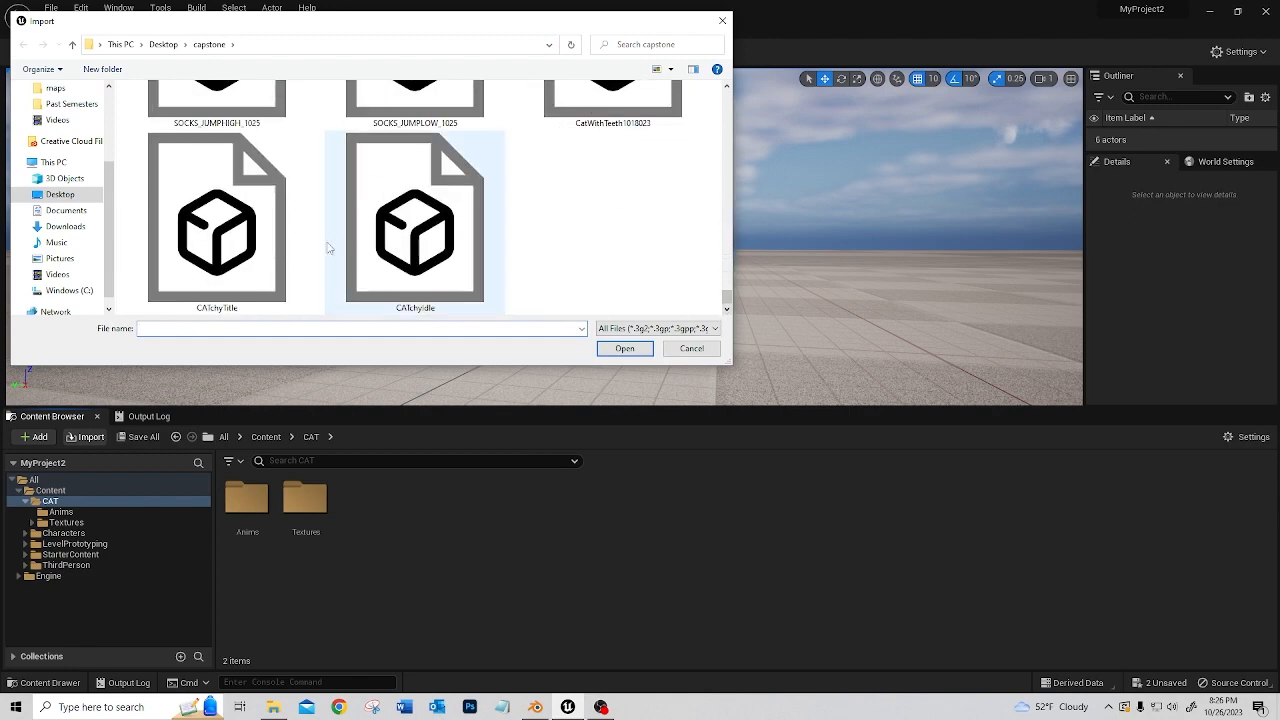
left_click(212, 228)
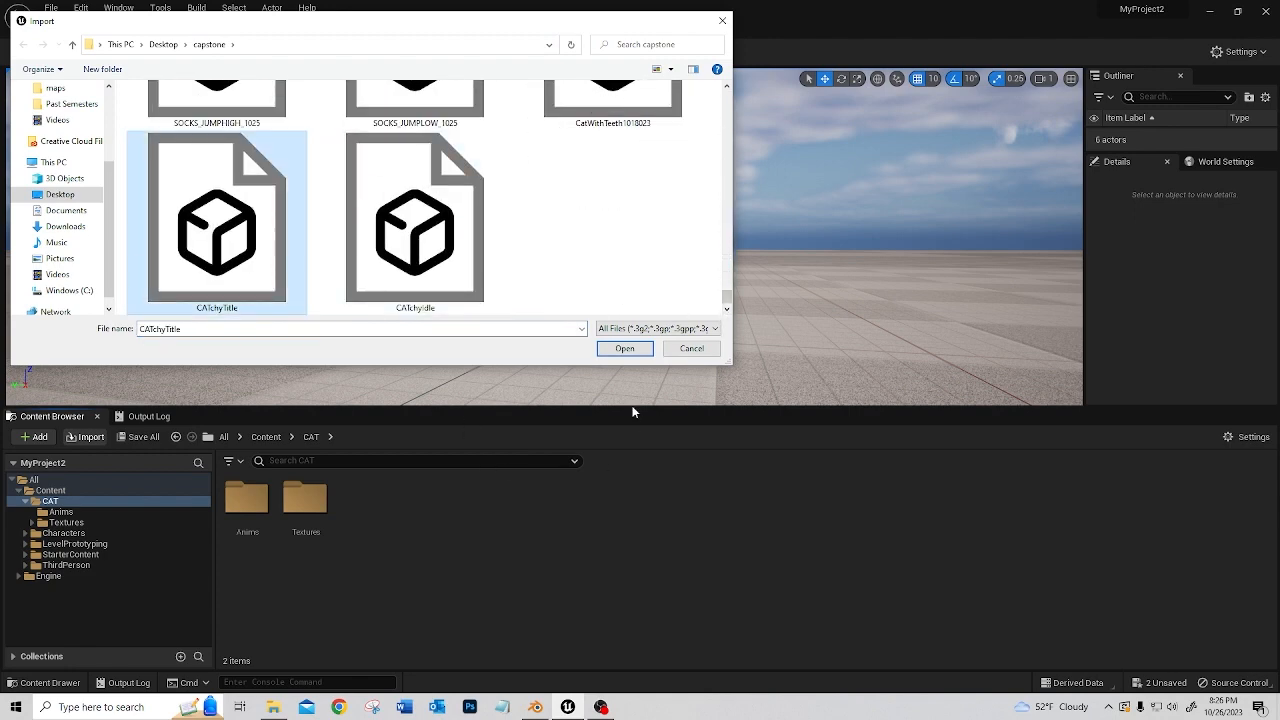
left_click(625, 348)
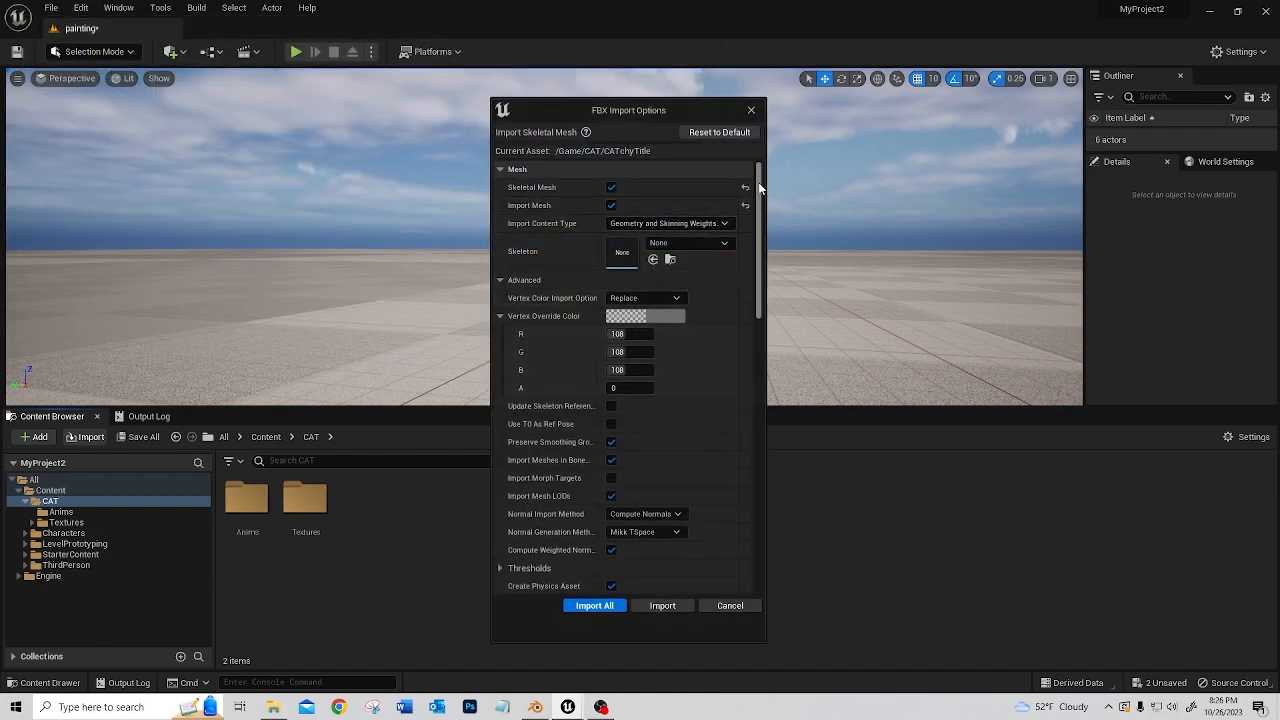
Review the skeletal mesh import options, keep Create New Materials as the material import method, import everything and dismiss the message log
left_click_drag(759, 187, 729, 185)
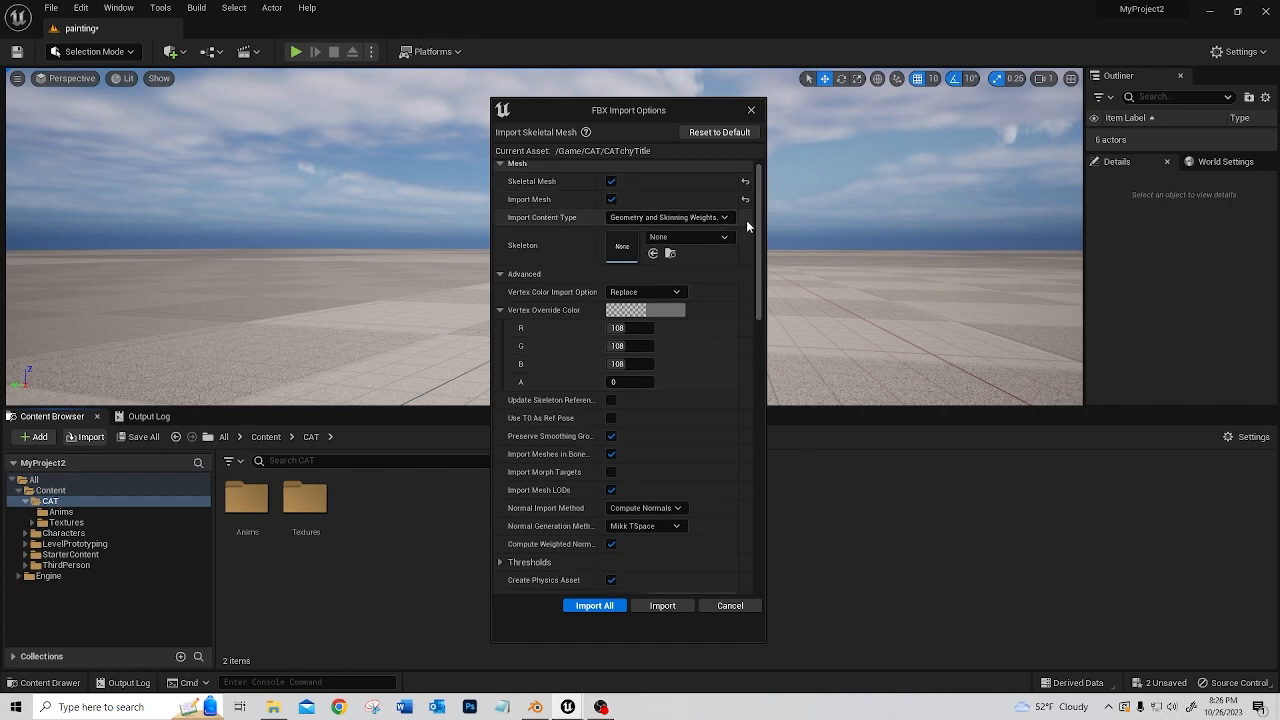
left_click_drag(759, 218, 755, 339)
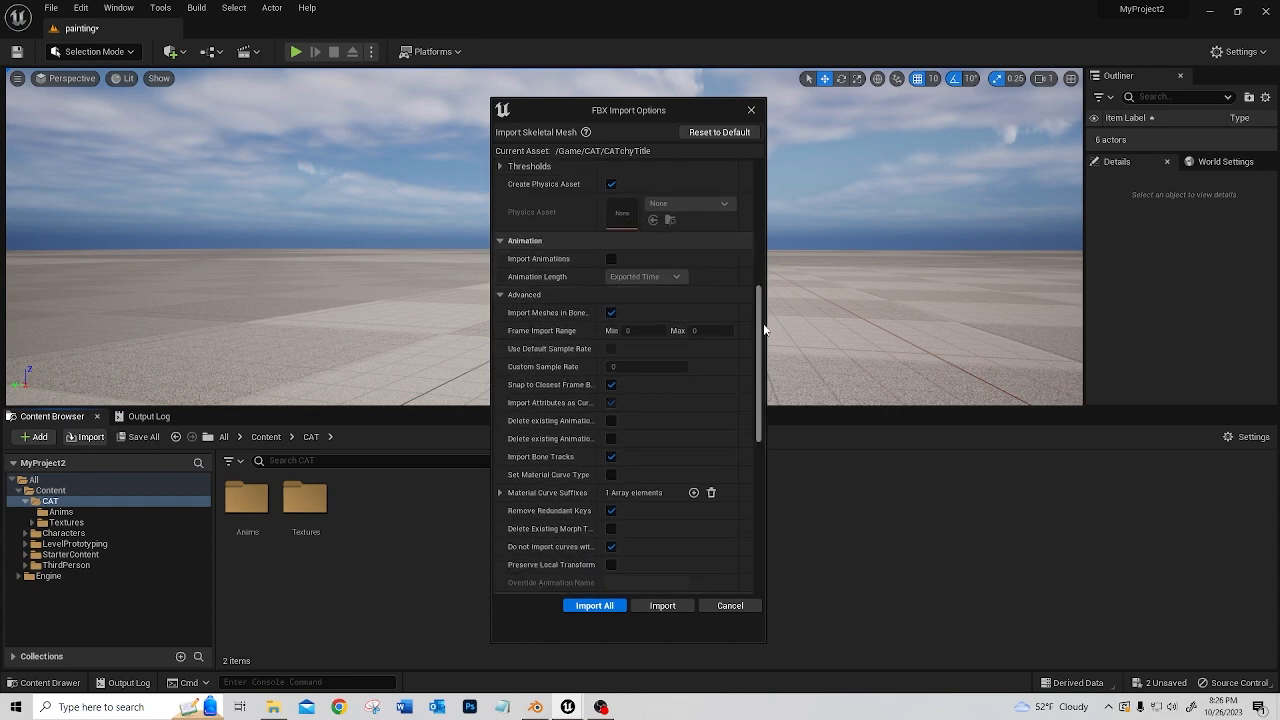
left_click_drag(758, 321, 715, 451)
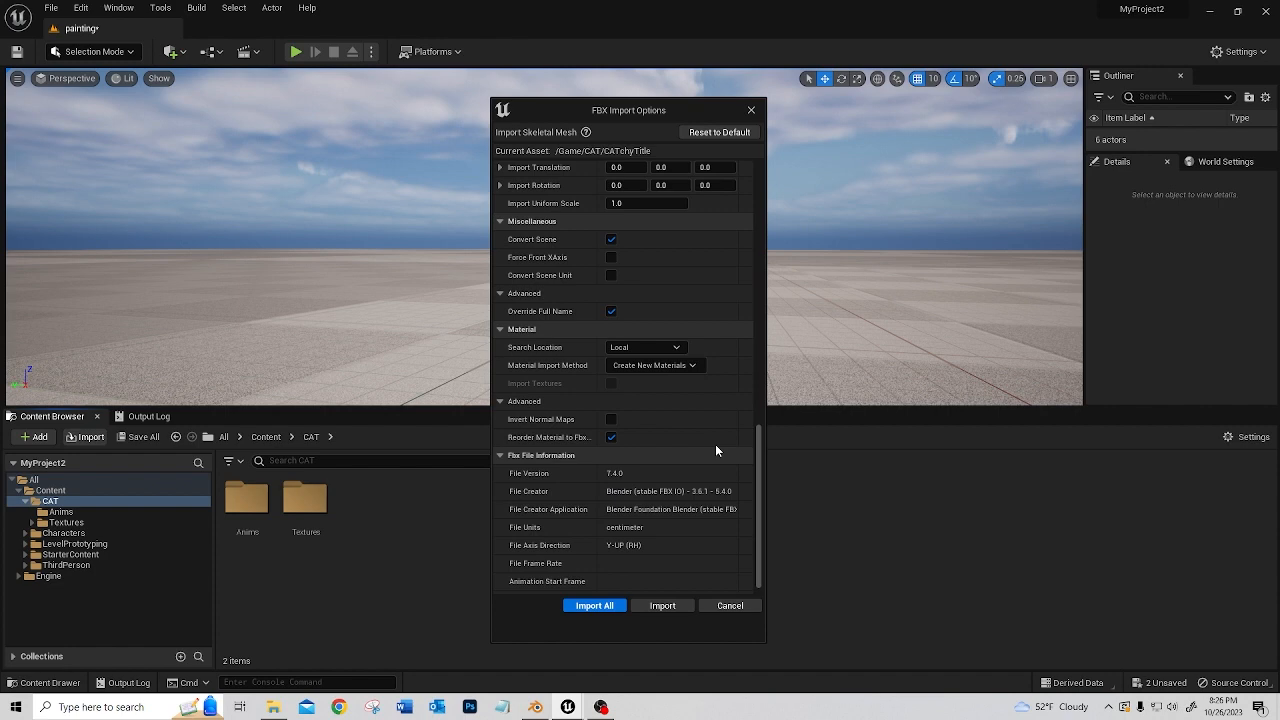
left_click(693, 366)
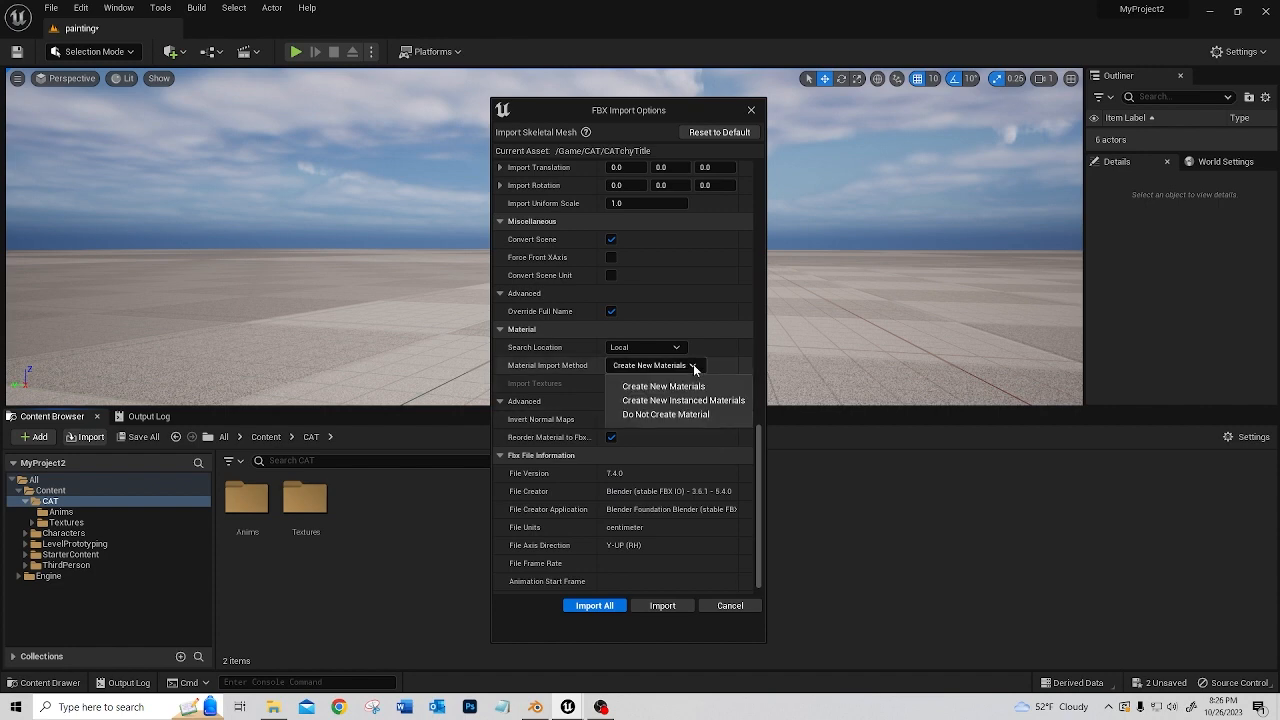
left_click(690, 386)
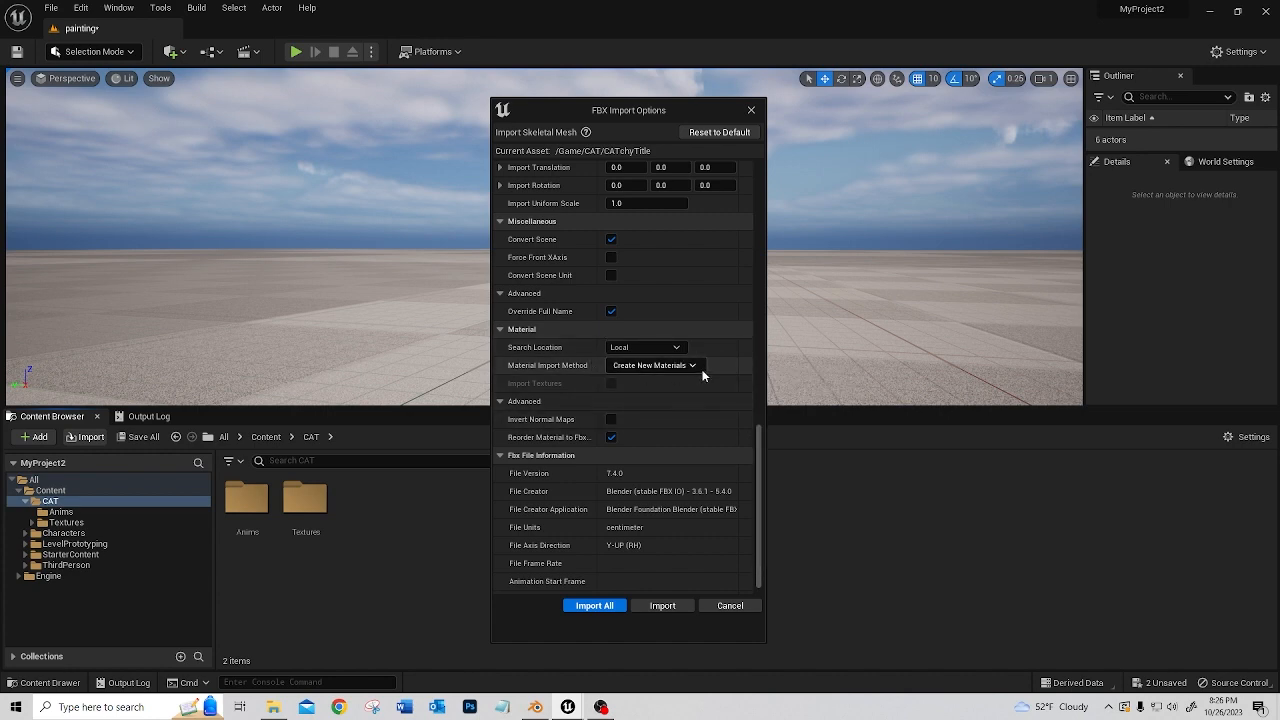
scroll(703, 376, "down", 1)
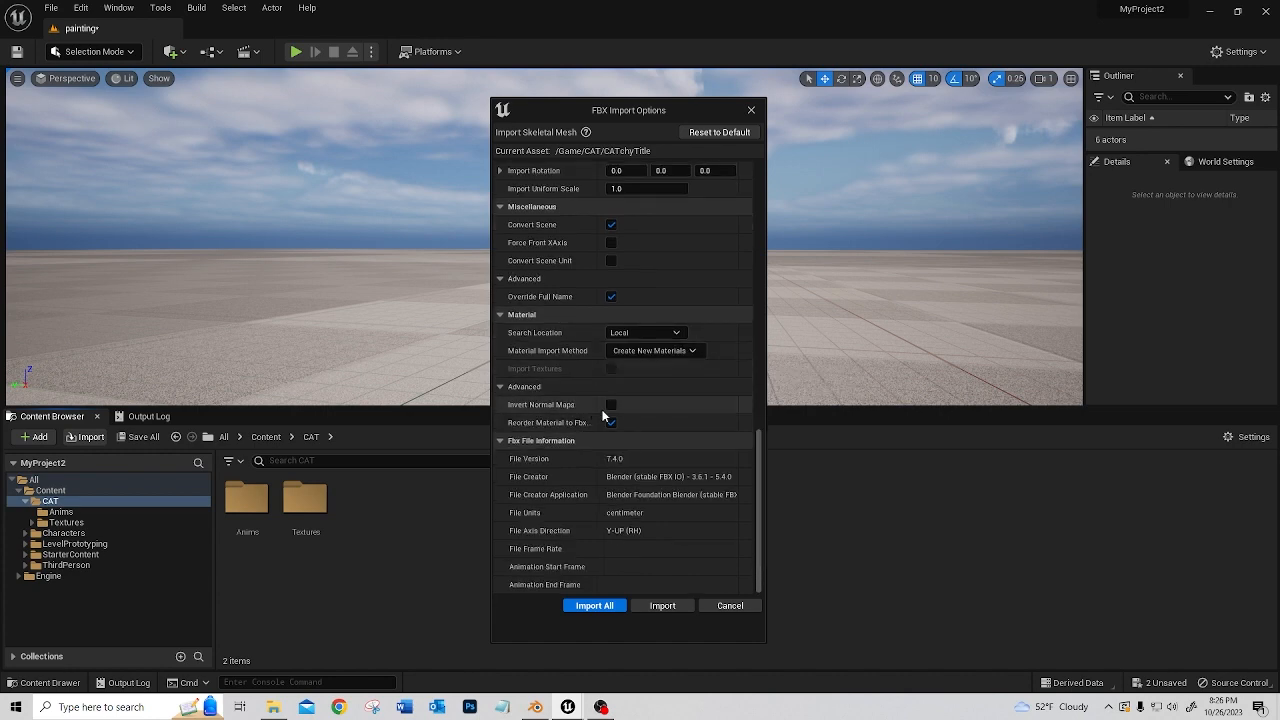
left_click(613, 606)
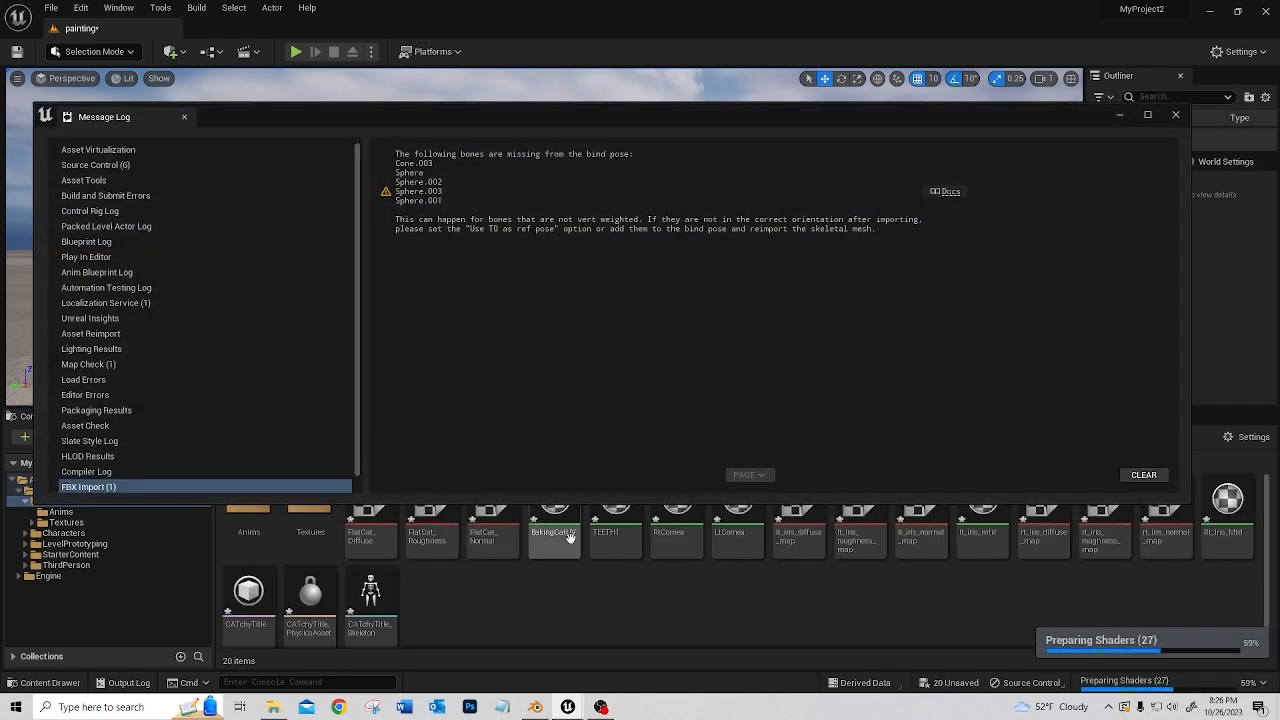
left_click(1176, 114)
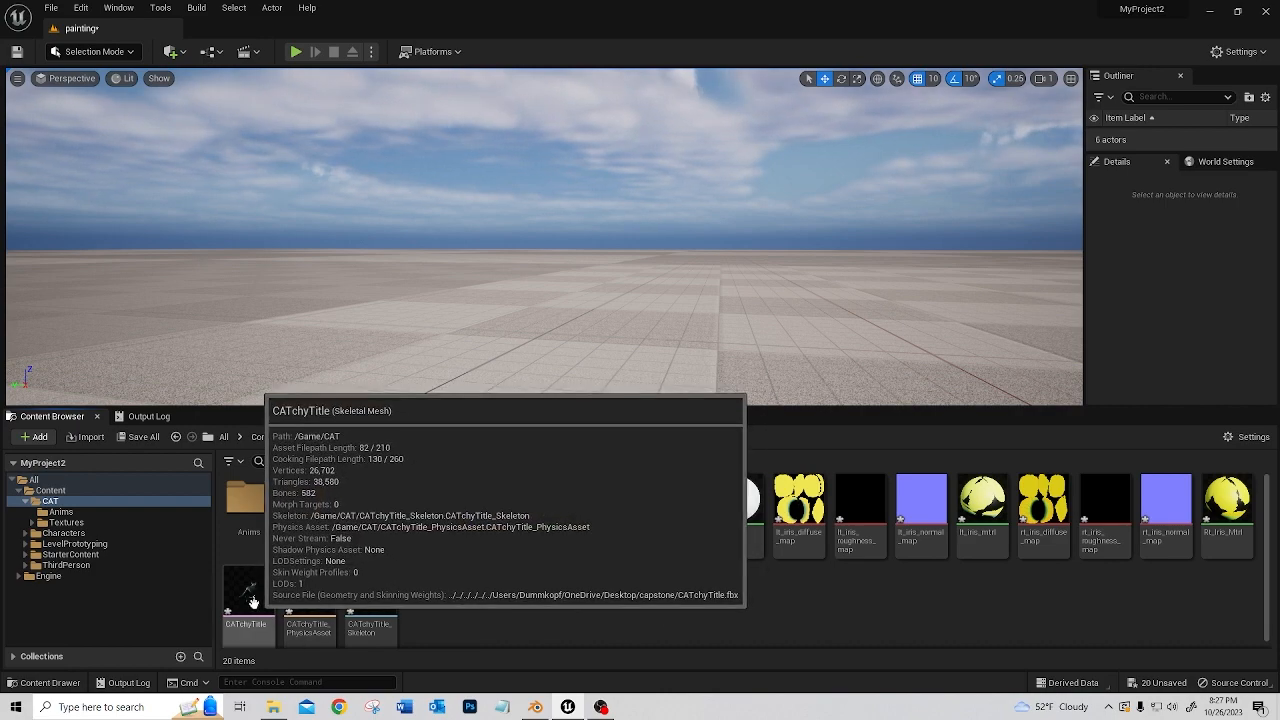
Place the CATchyTitle skeletal mesh in the level and frame the cat's head up close
left_click_drag(249, 603, 334, 397)
mouse_move(334, 397)
right_mouse_down()
mouse_move(318, 397)
mouse_move(420, 372)
mouse_move(330, 372)
right_mouse_up()
right_click_drag(340, 270, 346, 286)
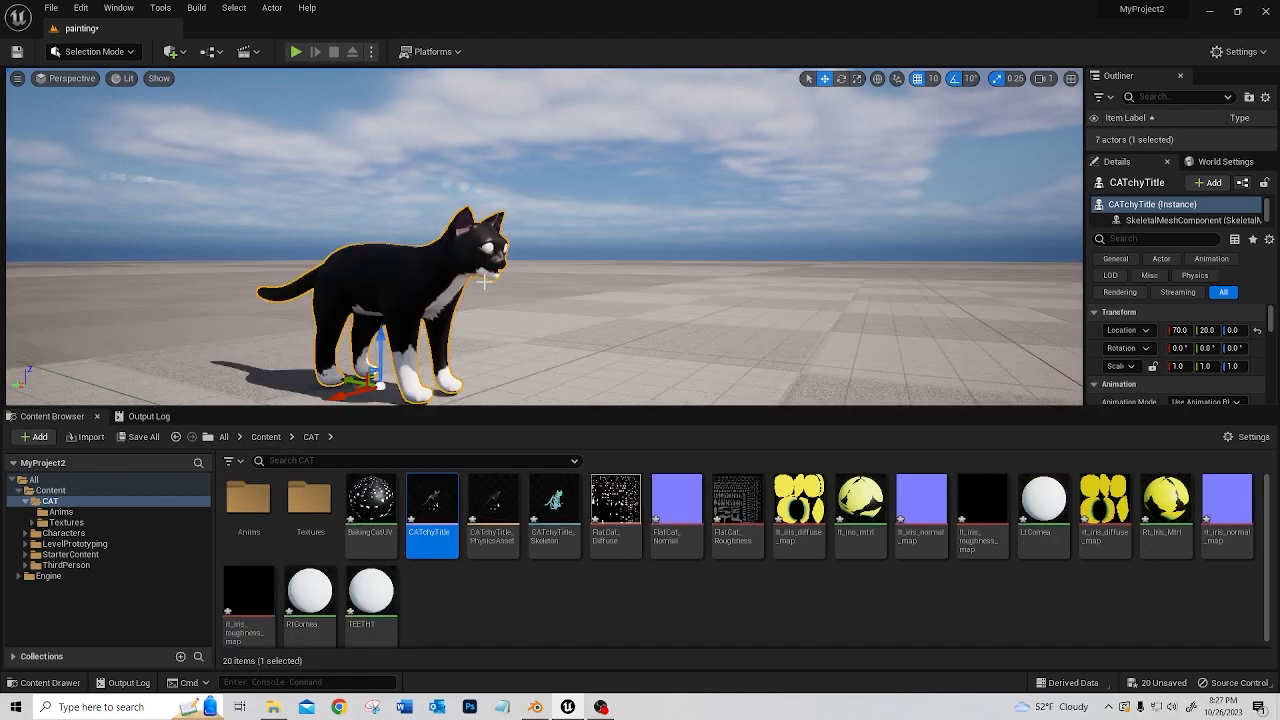
right_click_drag(485, 280, 378, 290)
right_click_drag(537, 280, 622, 278)
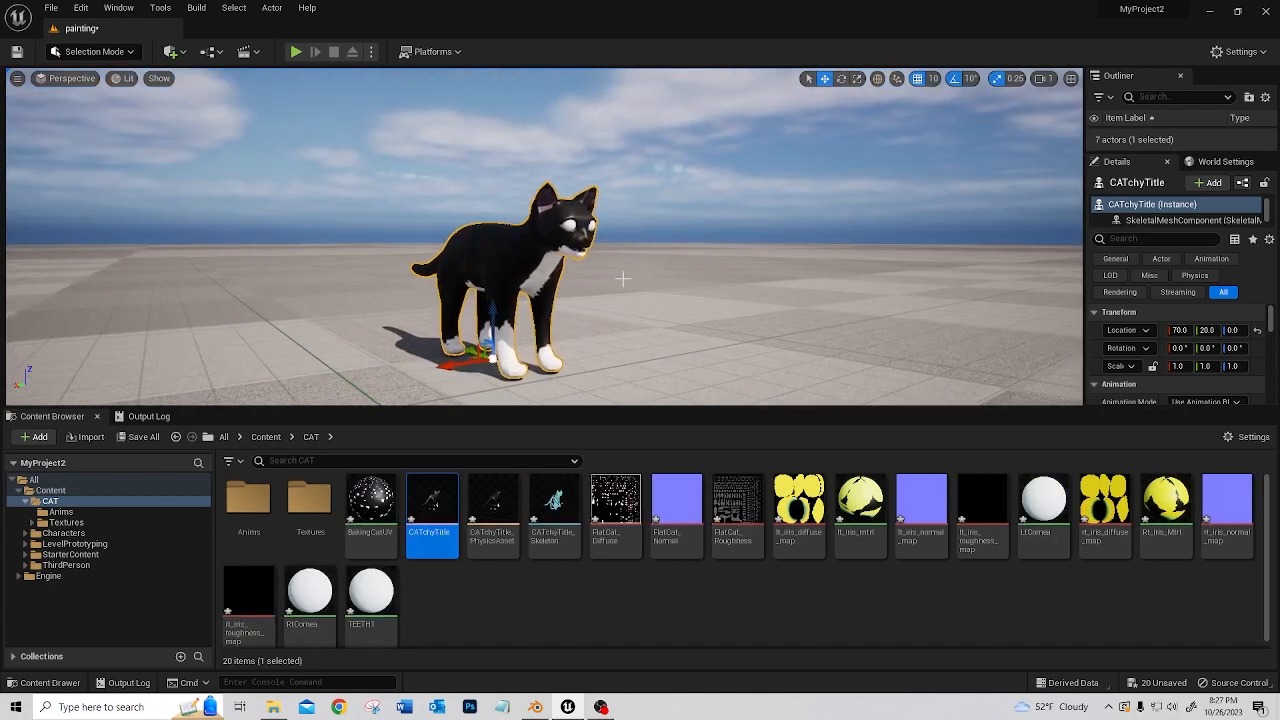
scroll(753, 261, "up", 6)
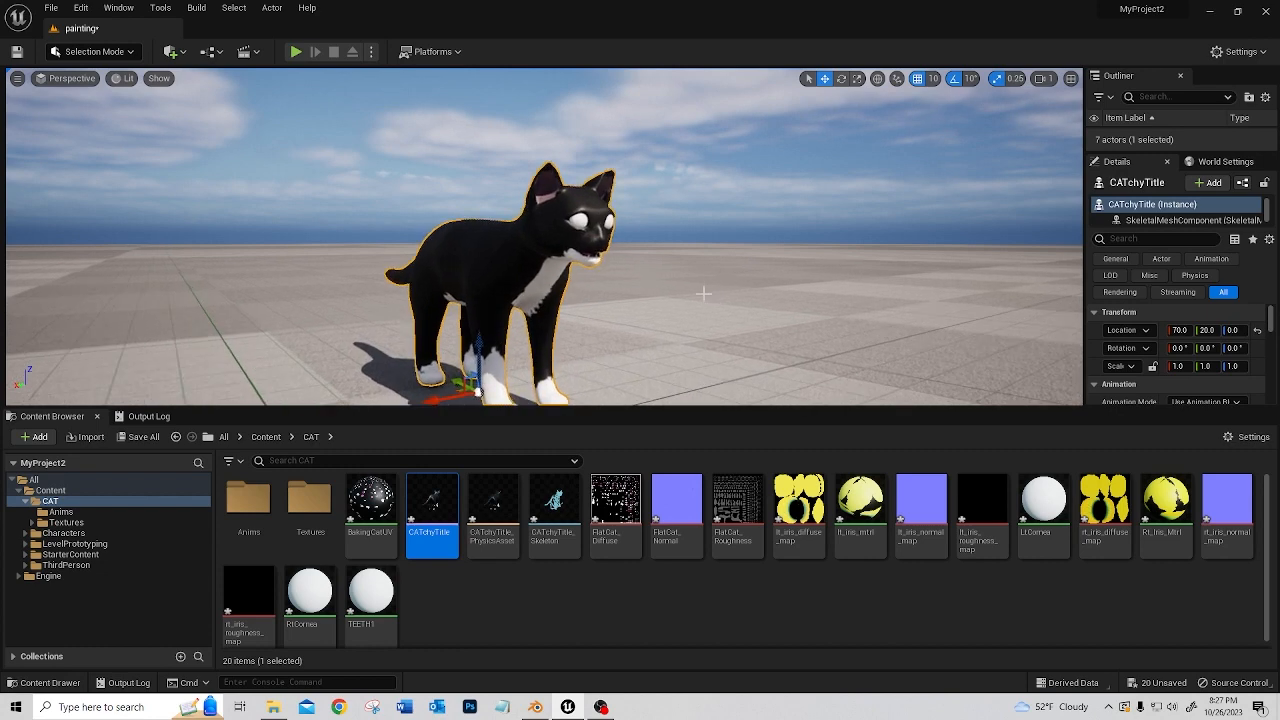
scroll(678, 311, "up", 4)
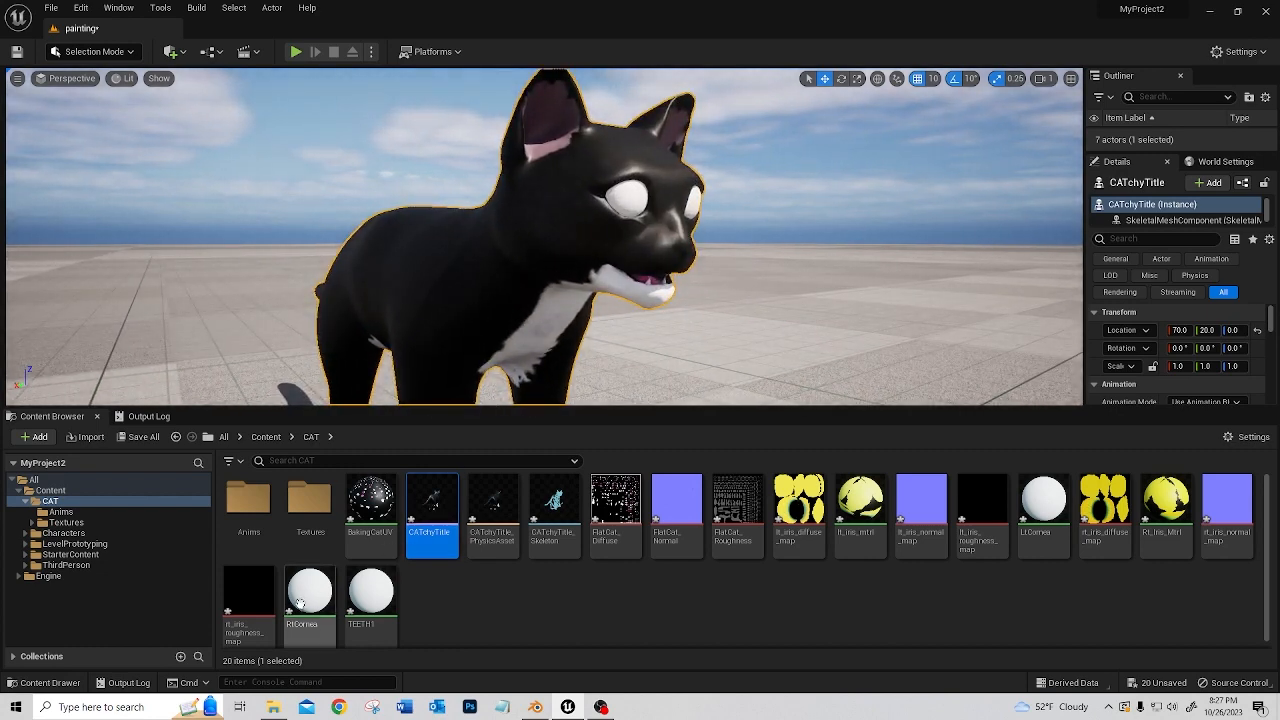
Open the CATchyTitle skeletal mesh and replace the RtCornea material in Element 2 with the corneas material
double_click(440, 500)
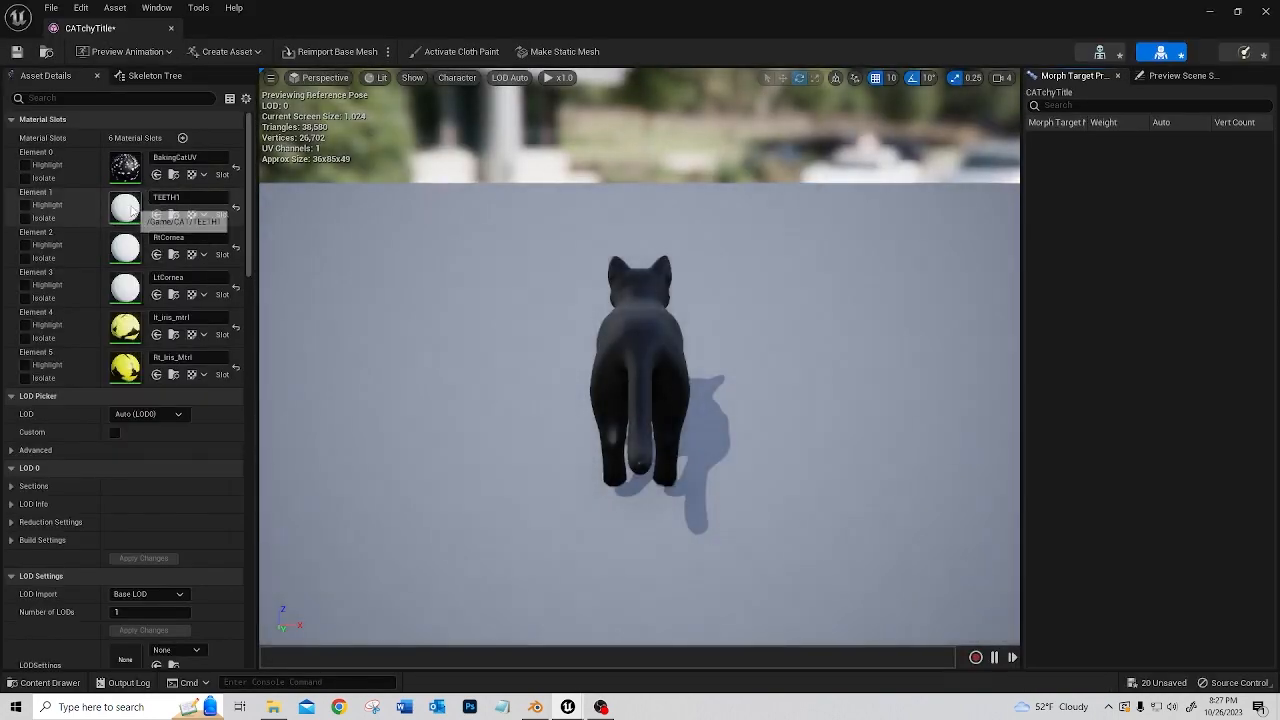
scroll(245, 222, "down", 3)
scroll(230, 235, "up", 3)
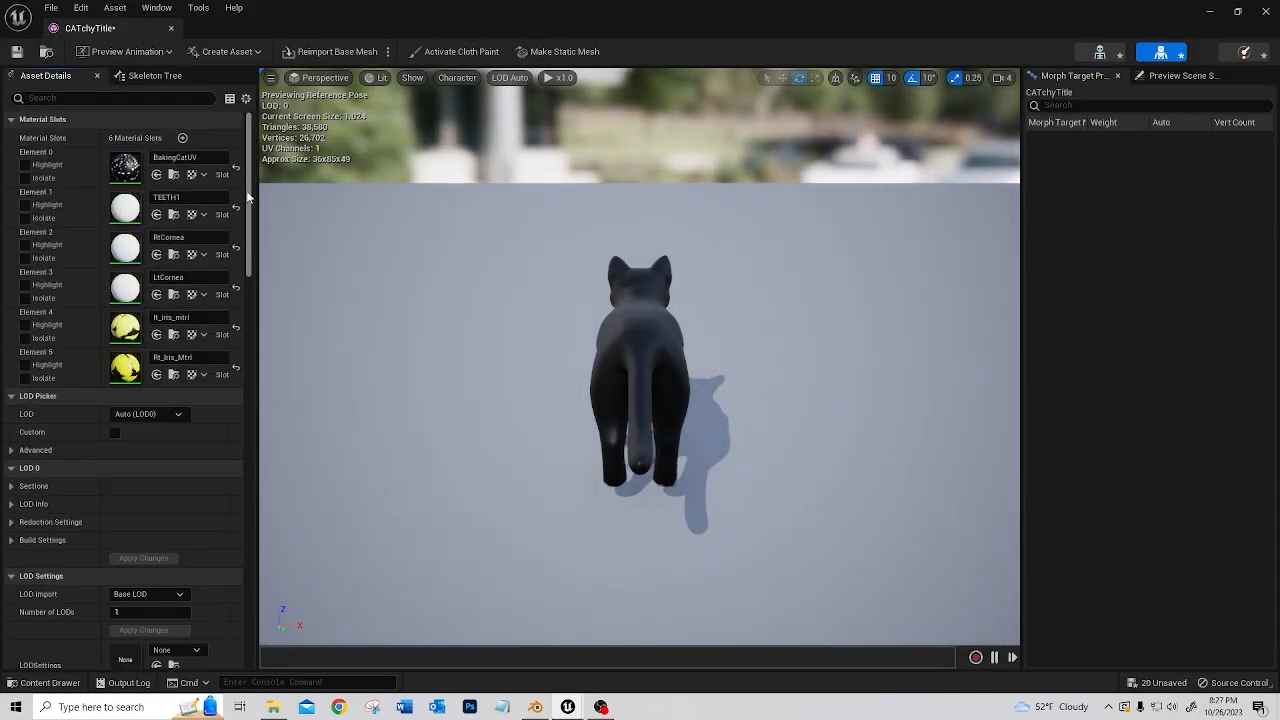
scroll(243, 246, "down", 1)
scroll(186, 236, "up", 1)
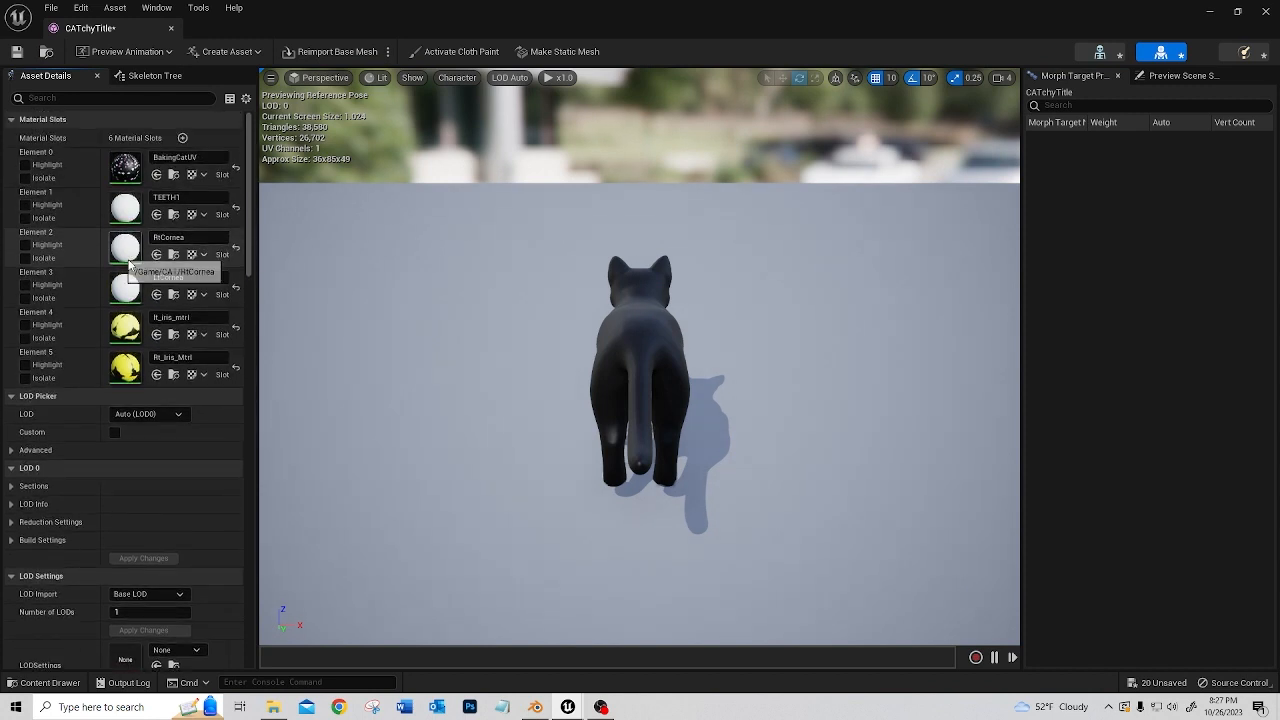
left_click(188, 237)
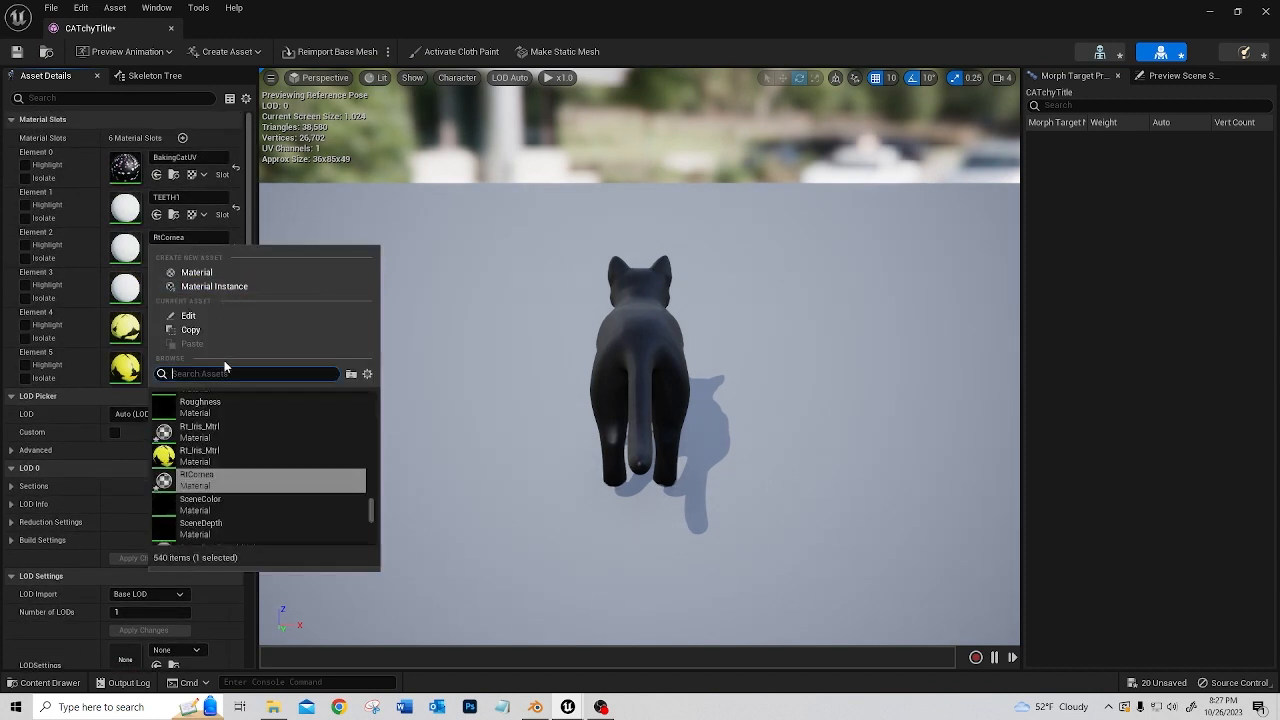
type("cornea")
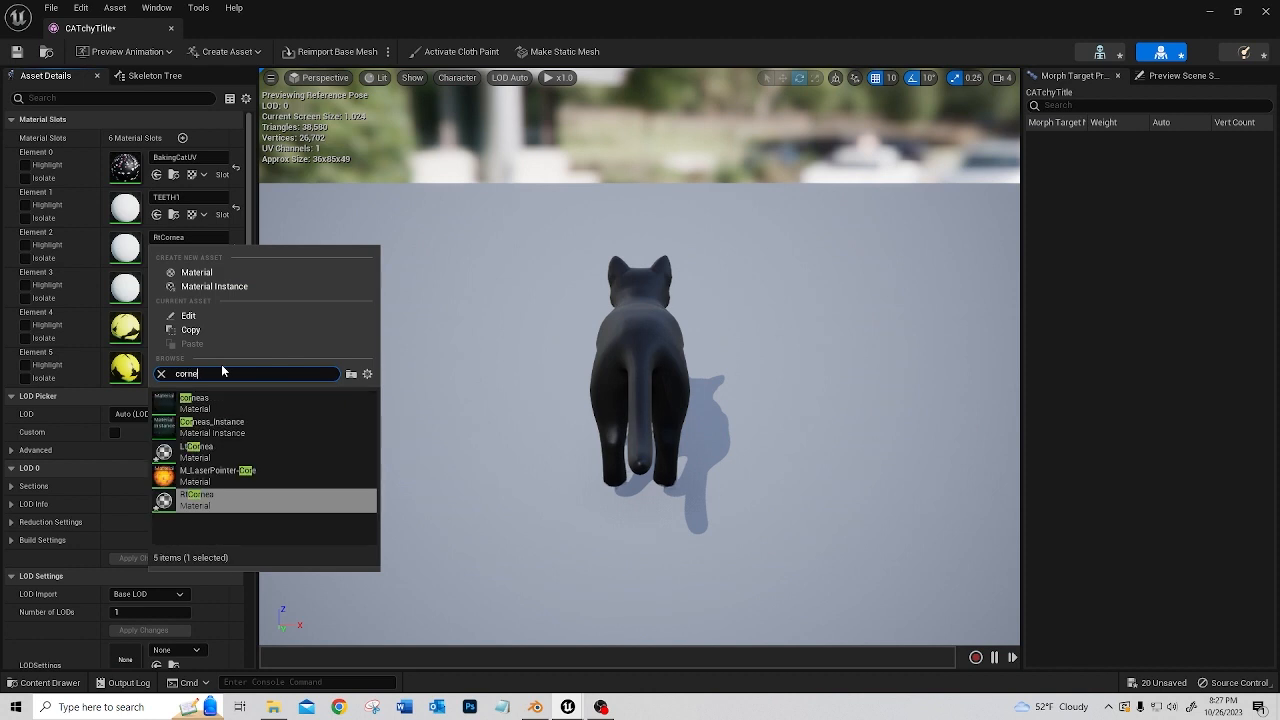
left_click(212, 398)
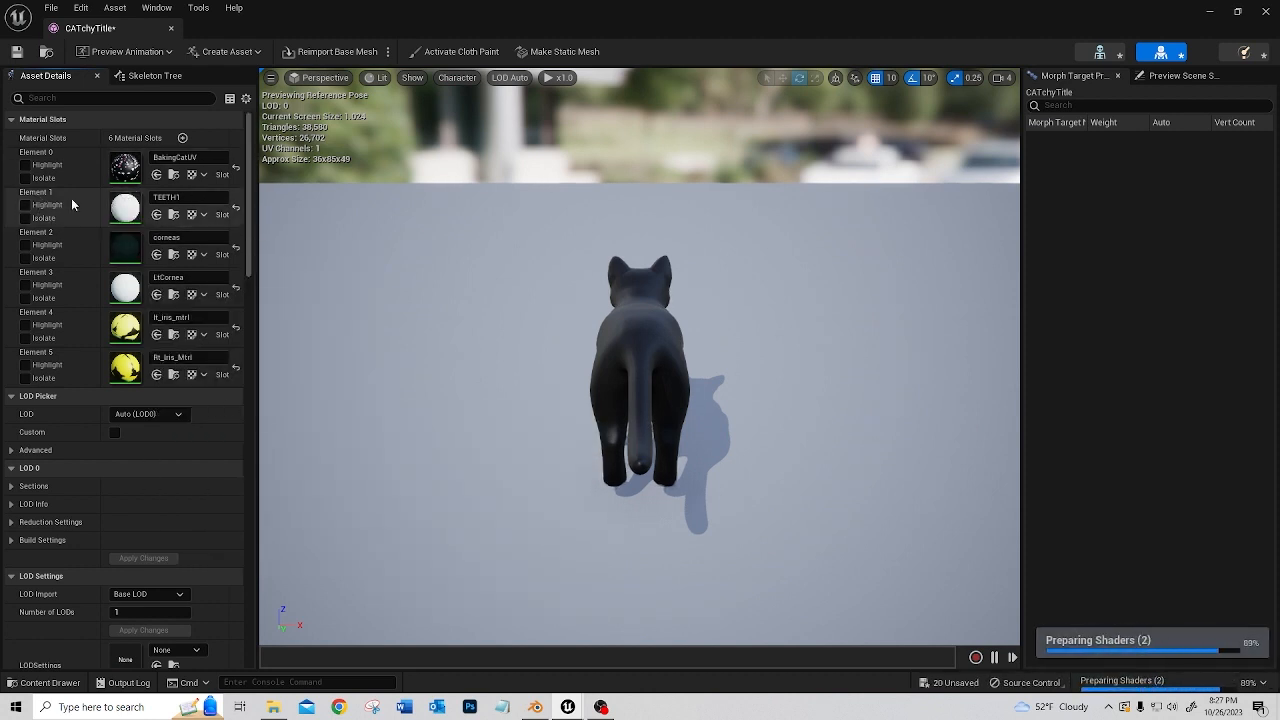
Replace the LtCornea material in Element 3 with the corneas material, then save and close the skeletal mesh asset
left_click(197, 284)
type("corneas")
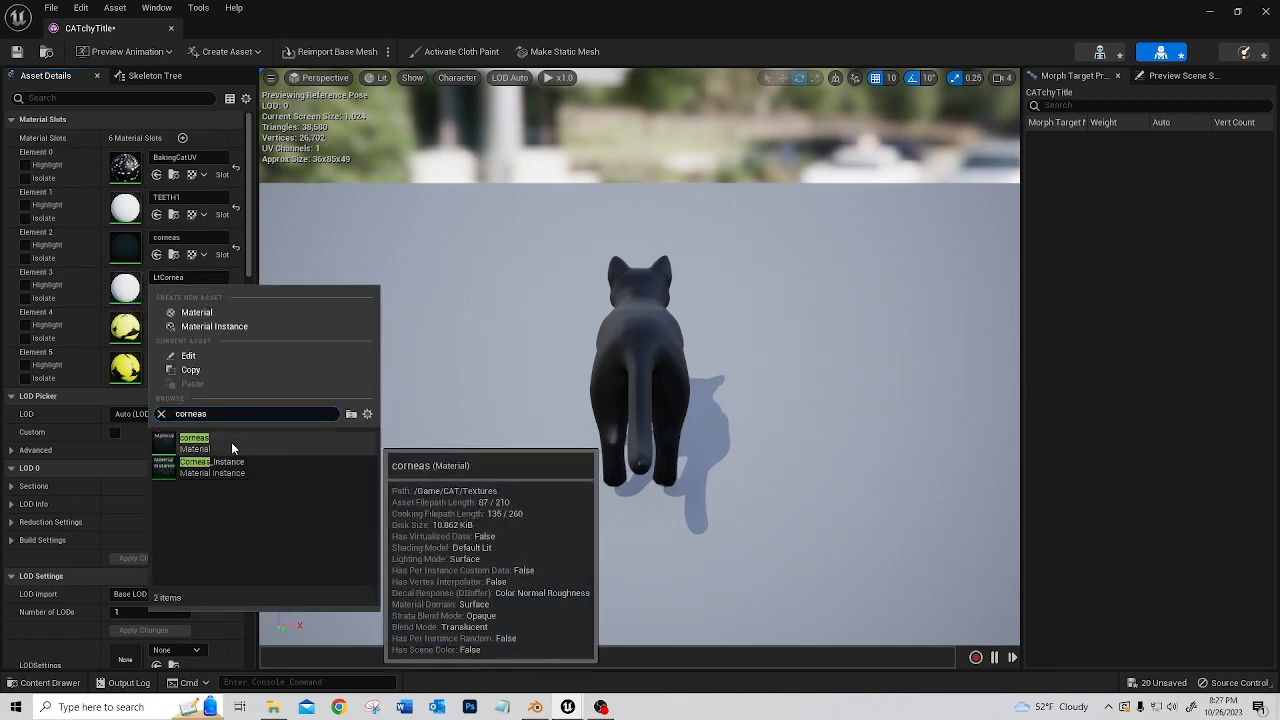
left_click(231, 442)
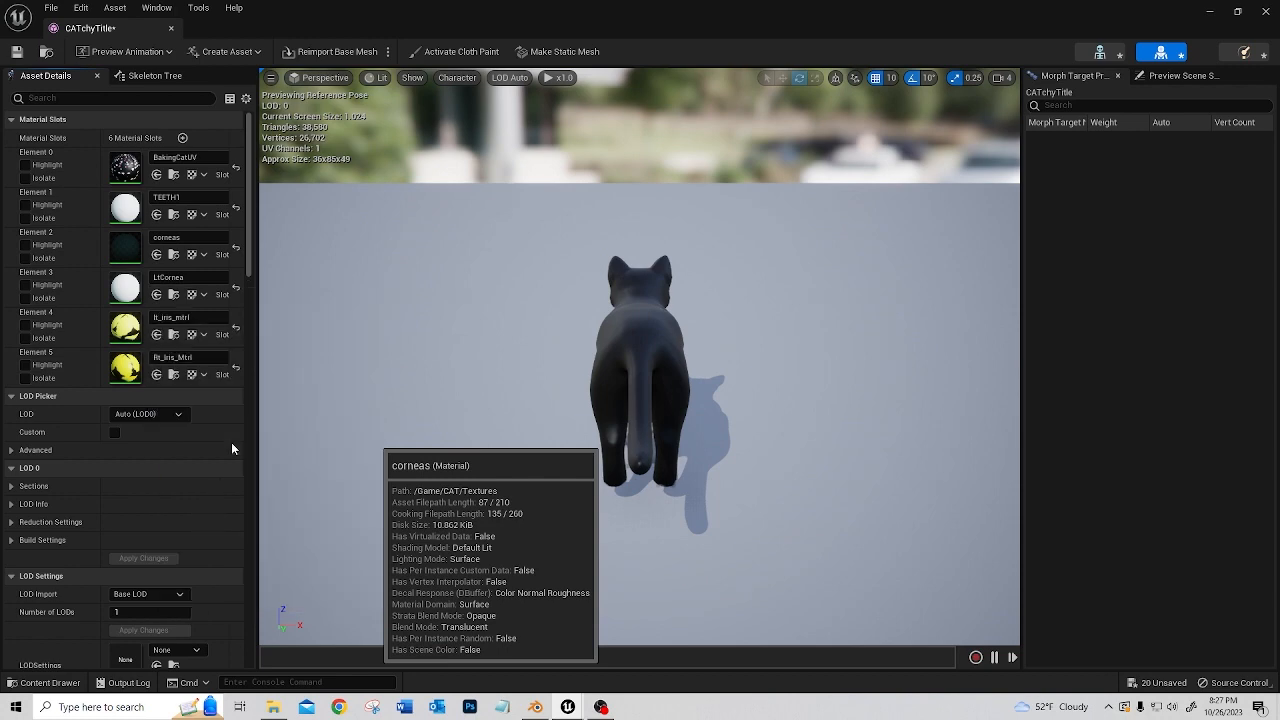
left_click(20, 53)
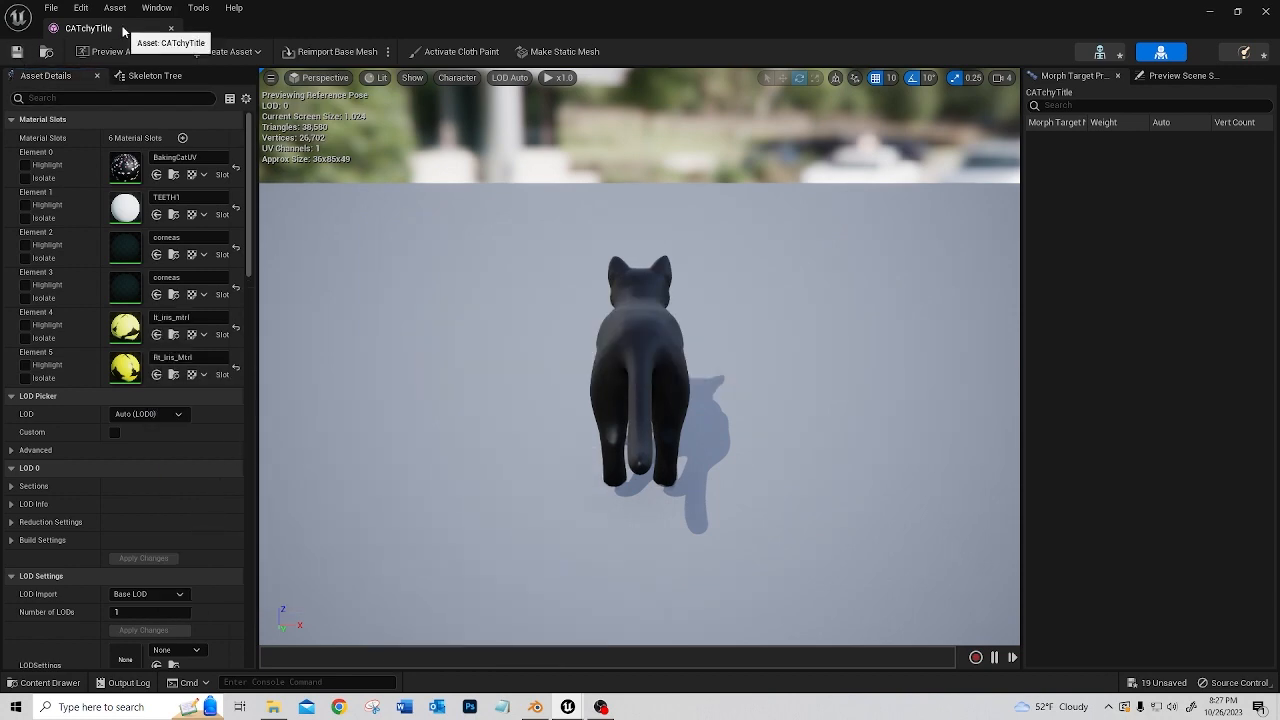
left_click(171, 28)
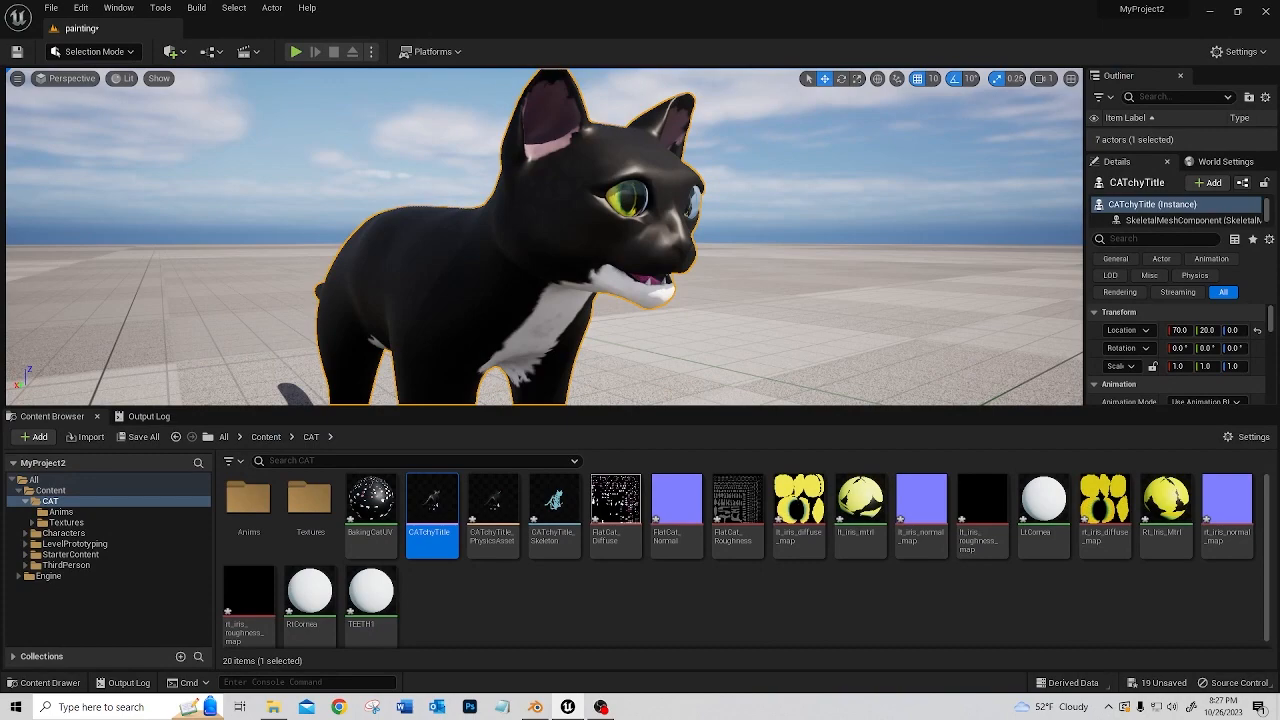
Inspect the cat's eyes and face in the level from several angles
right_click_drag(769, 223, 780, 255)
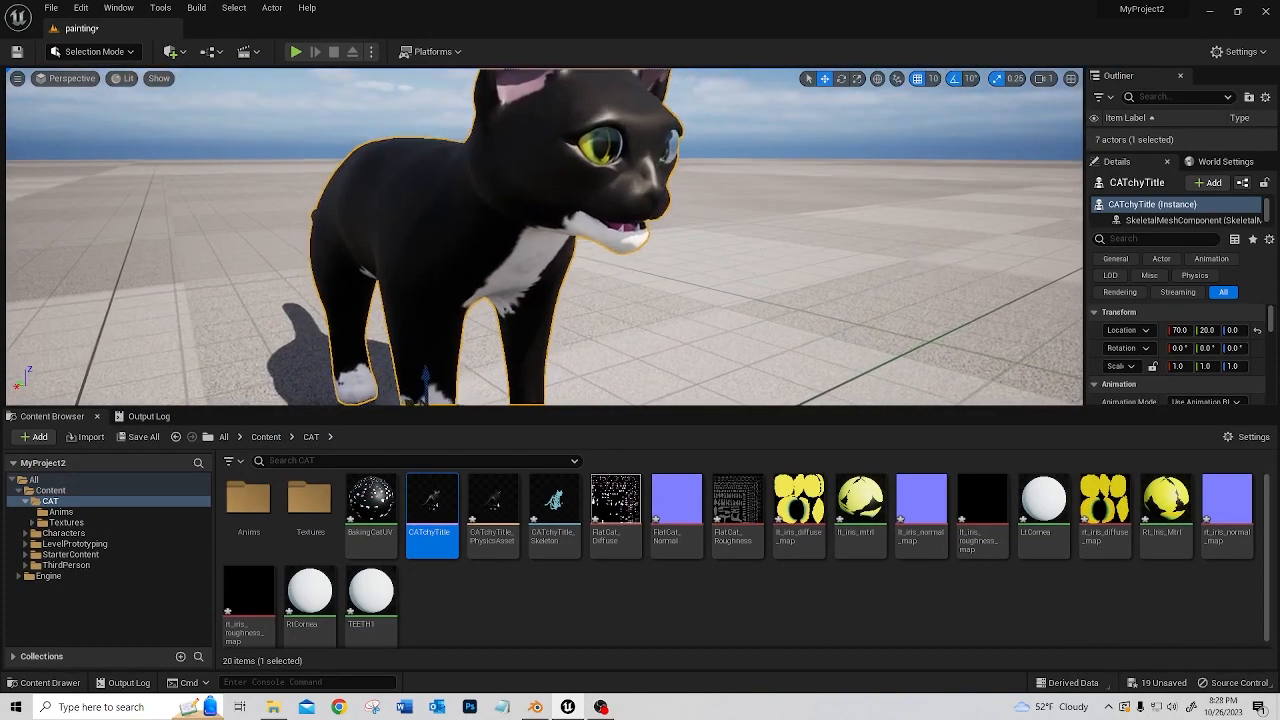
middle_click_drag(780, 255, 1040, 202)
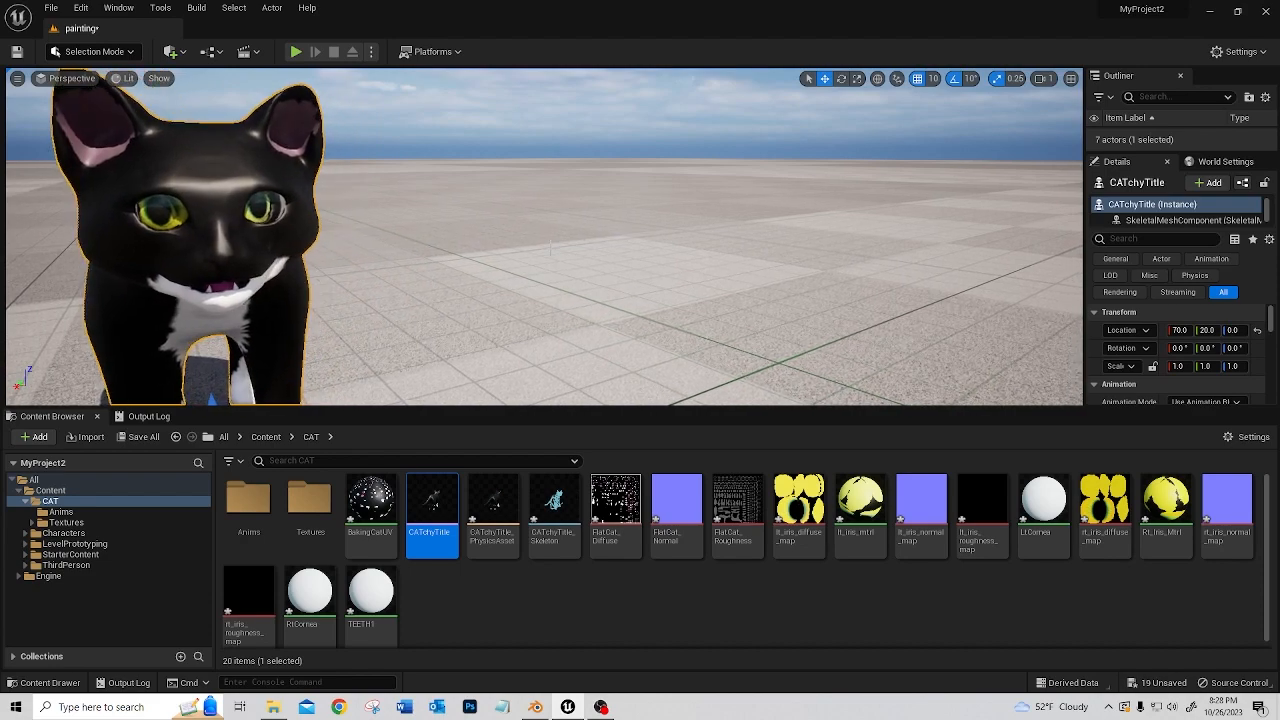
right_click_drag(1040, 202, 511, 246)
middle_click_drag(545, 210, 460, 214)
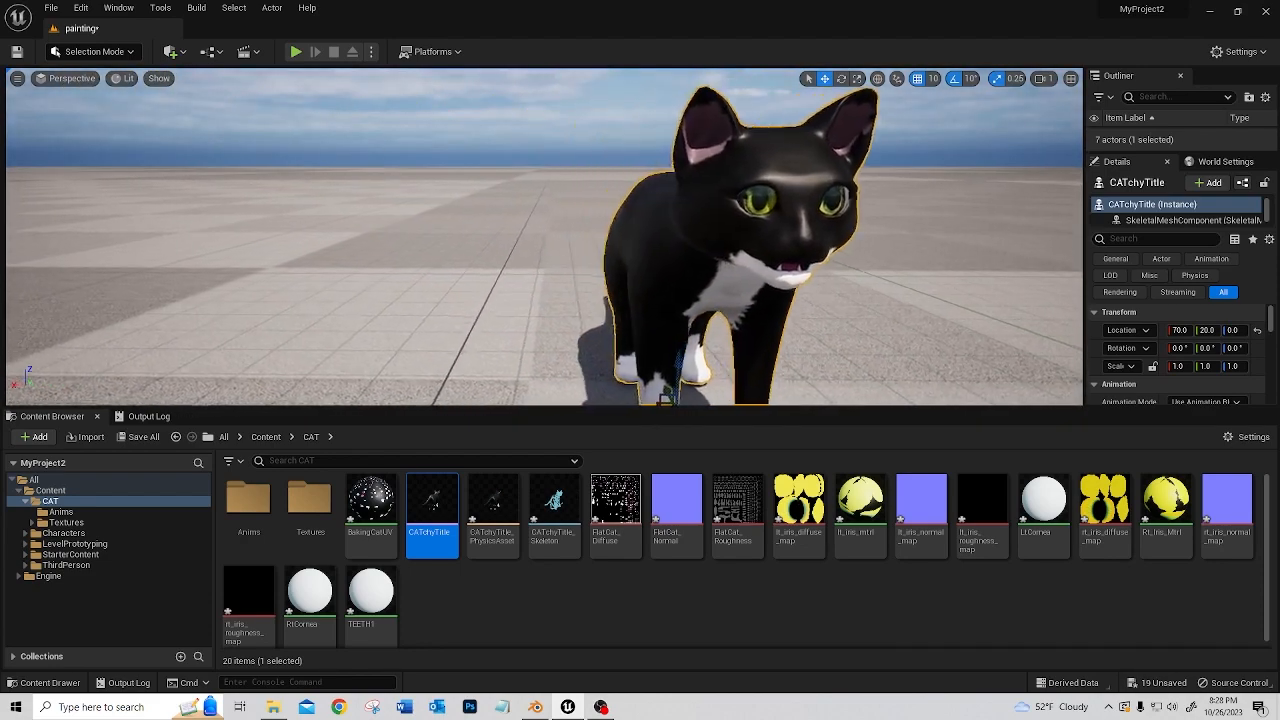
middle_click_drag(706, 207, 676, 207)
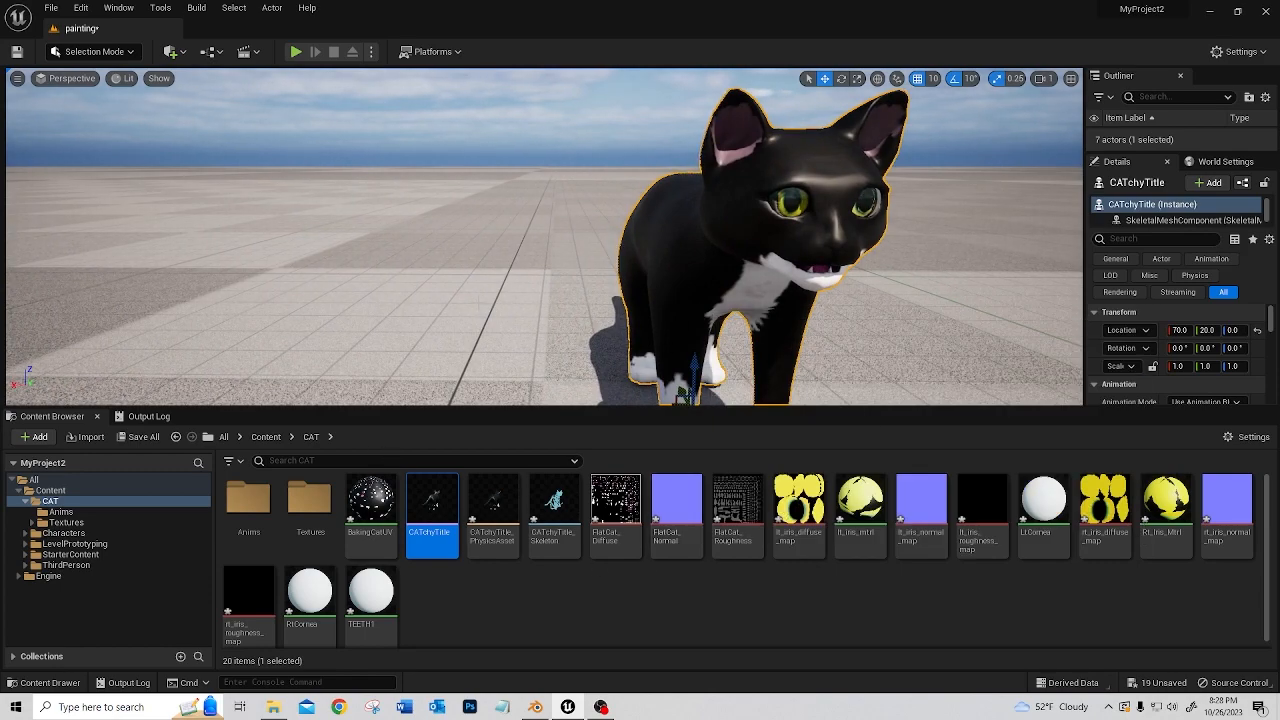
middle_click_drag(406, 367, 735, 390)
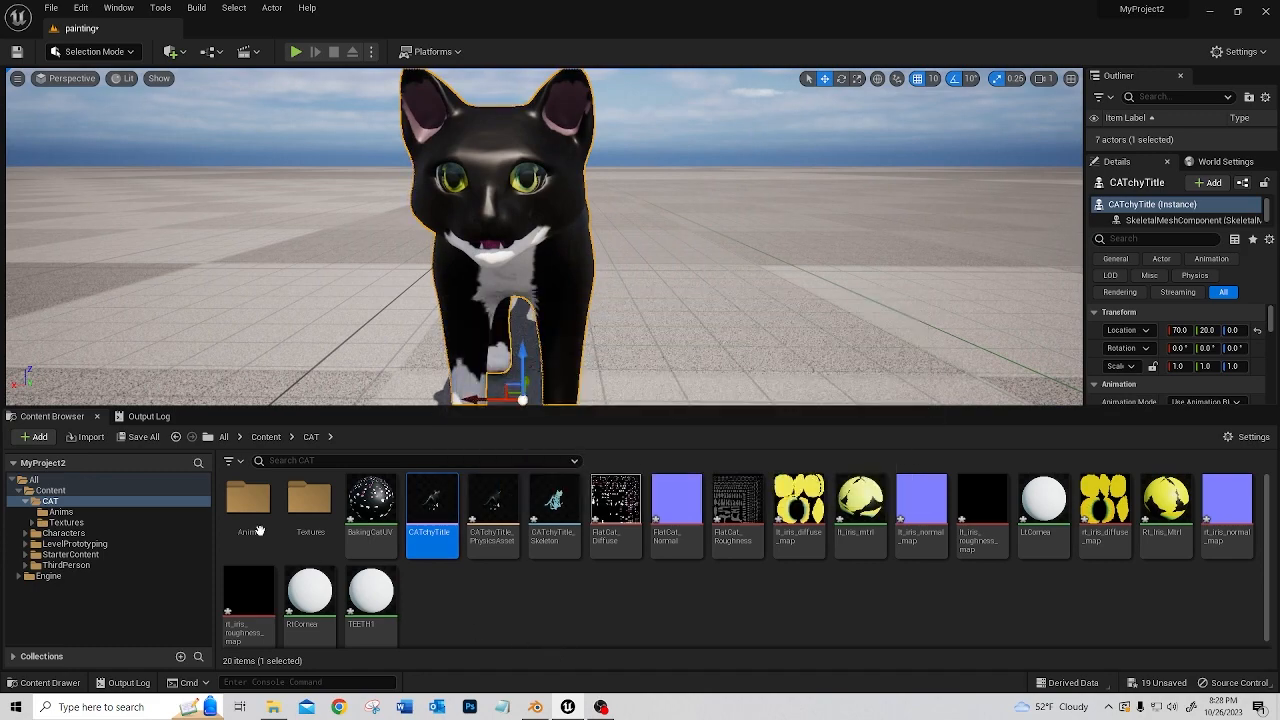
Start importing the CATchyIdle file from the capstone folder into the CAT content folder
left_click(88, 438)
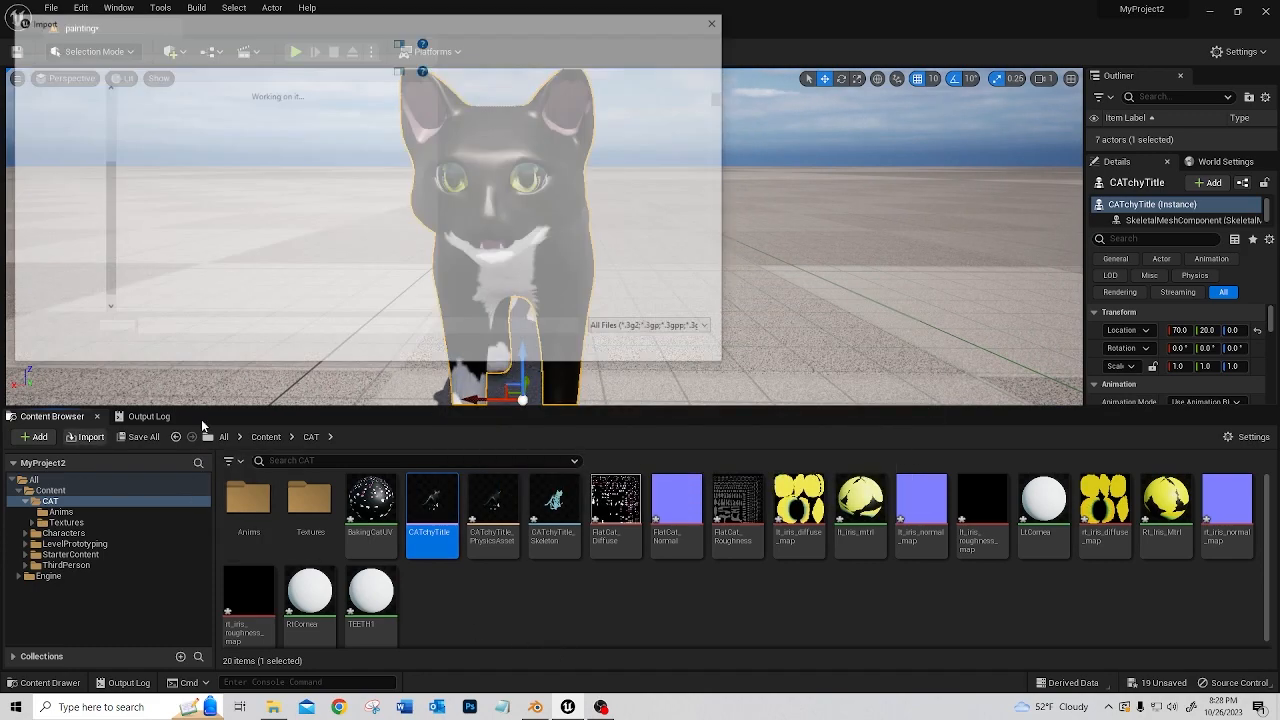
left_click_drag(727, 97, 727, 298)
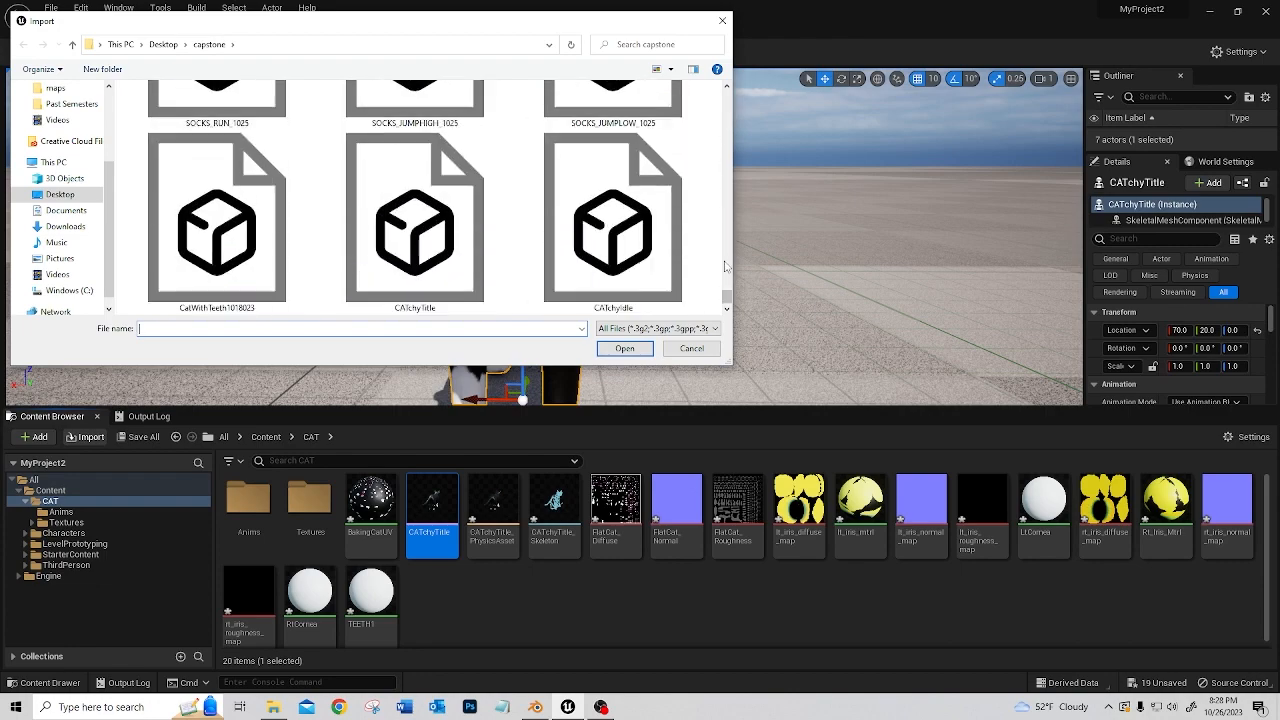
left_click(640, 230)
left_click(630, 349)
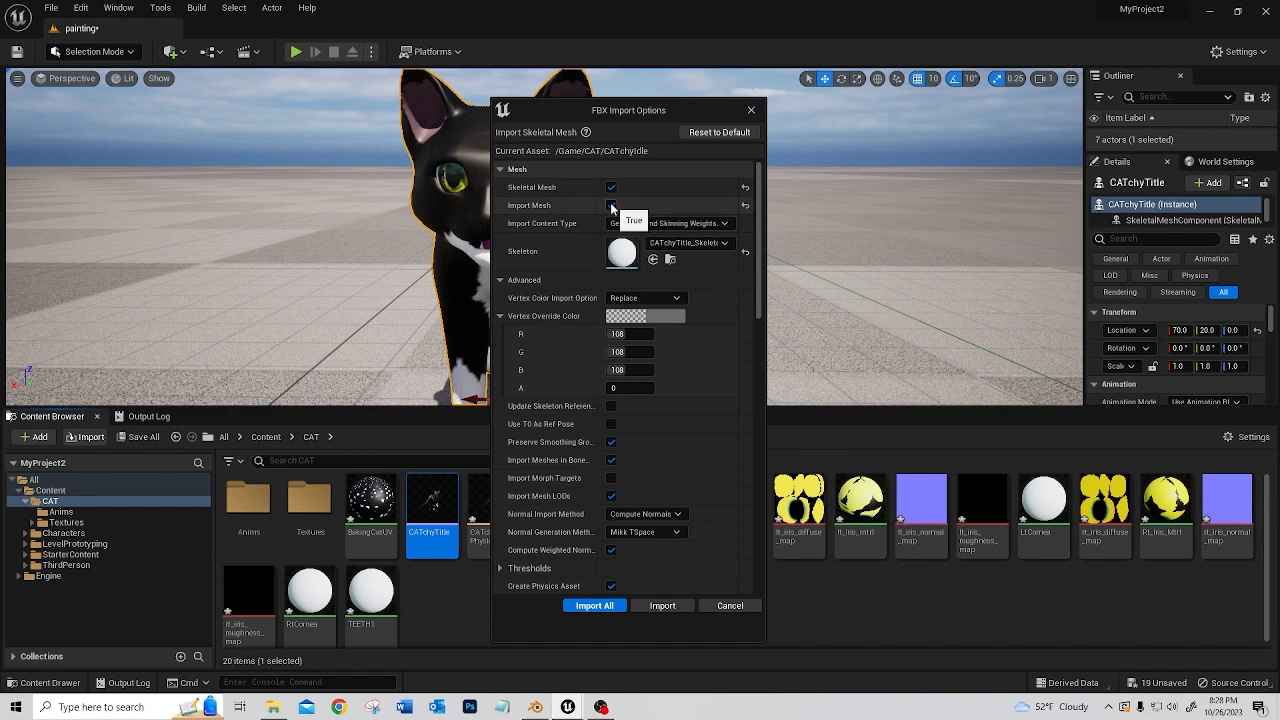
Turn off the skeletal mesh option and import CATchyIdle as an animation only, using the CATchyTitle skeleton and the exported time length
left_click(611, 187)
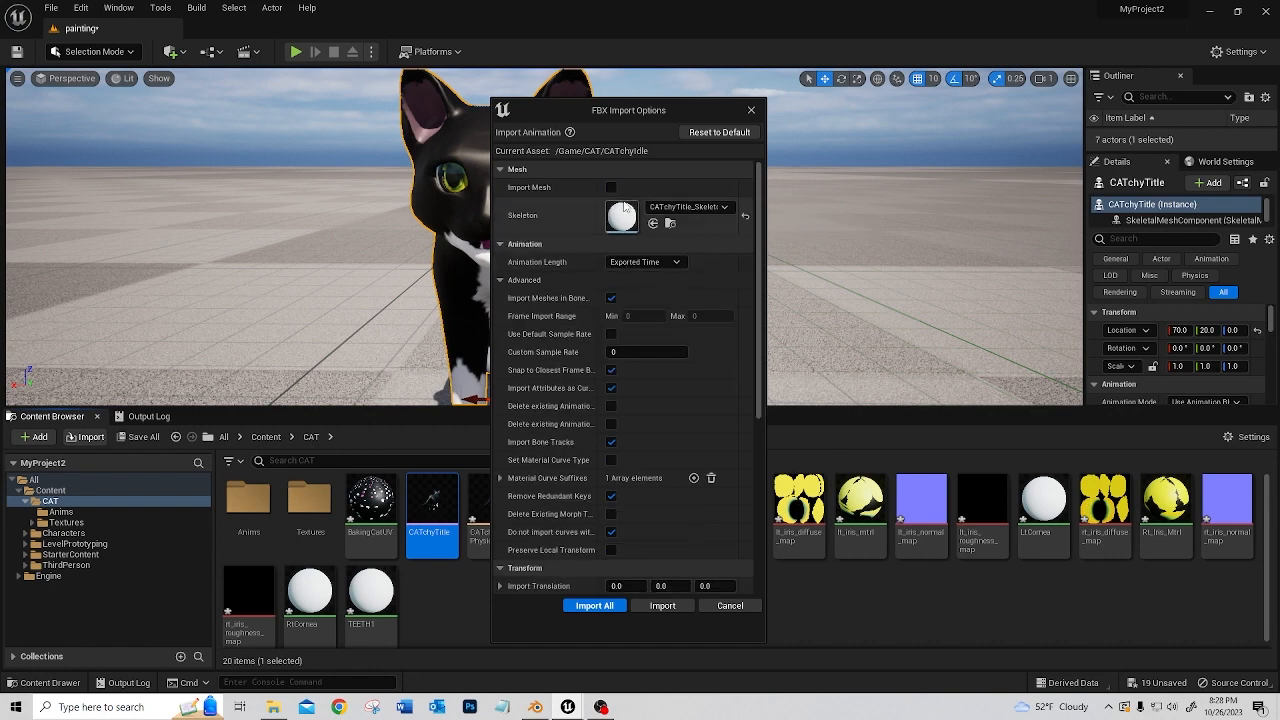
scroll(757, 235, "down", 1)
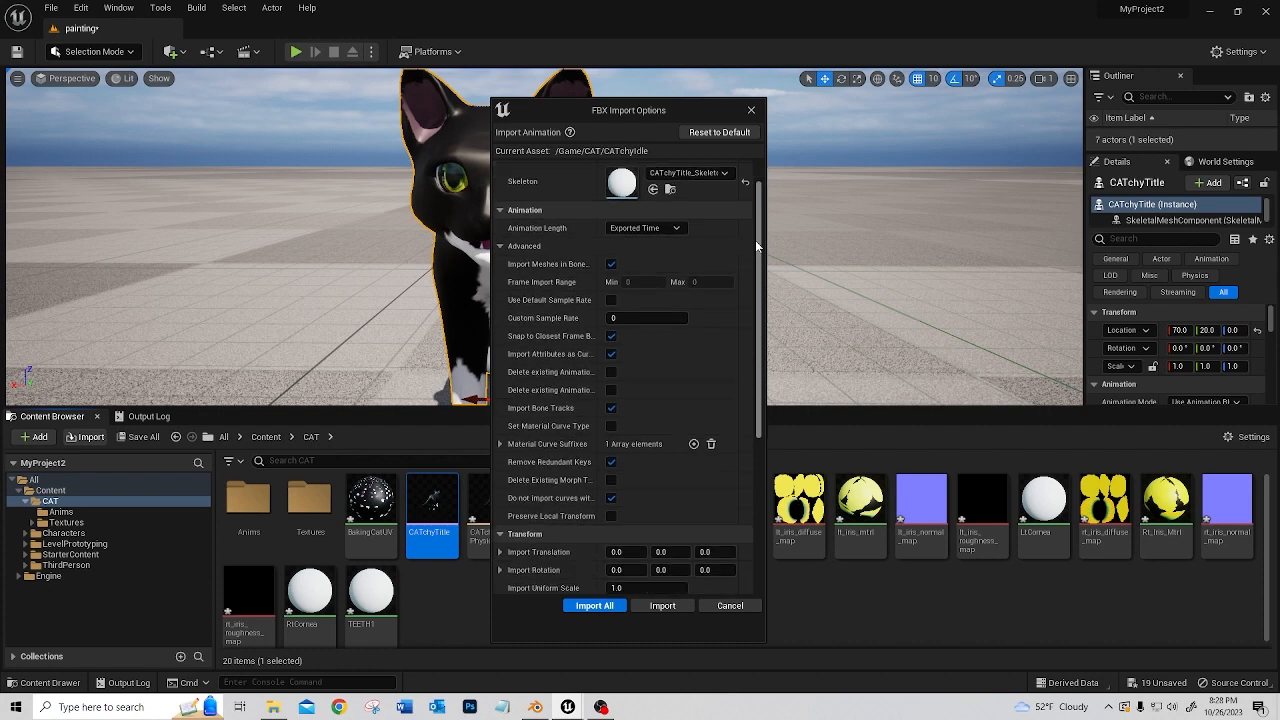
scroll(755, 260, "up", 1)
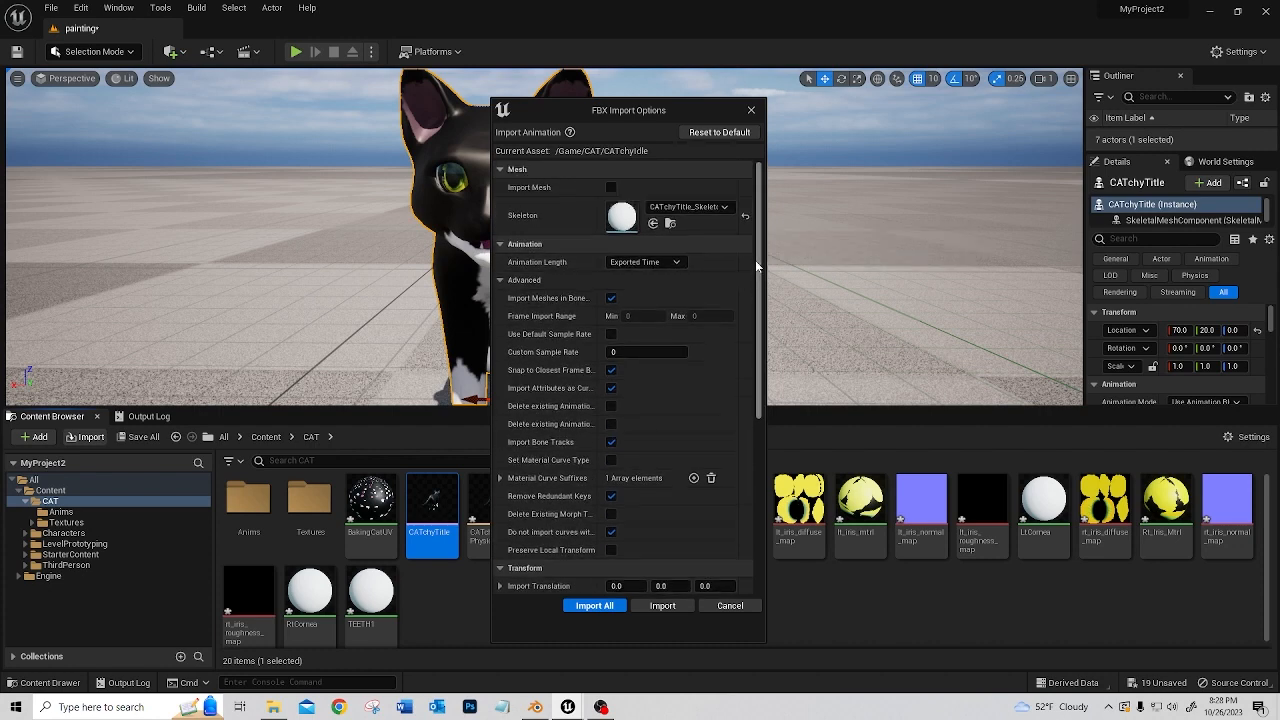
scroll(758, 268, "down", 2)
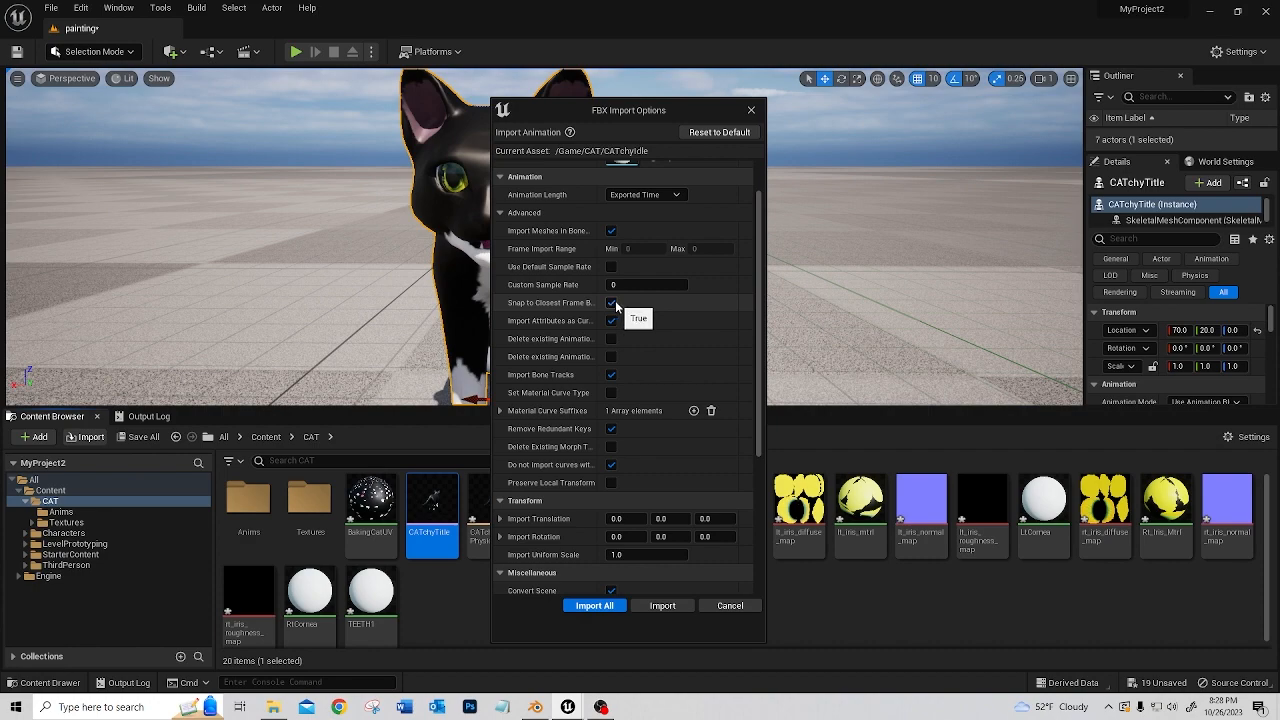
scroll(758, 277, "down", 1)
left_click_drag(758, 277, 742, 418)
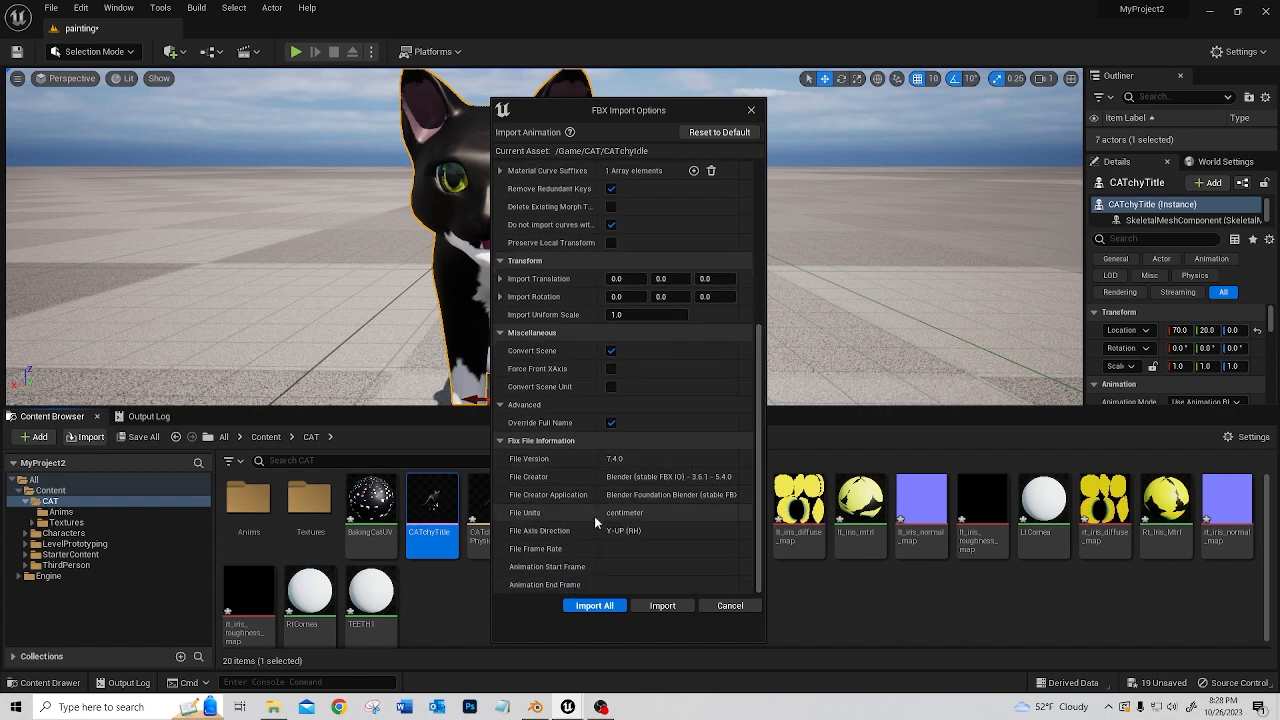
left_click(594, 605)
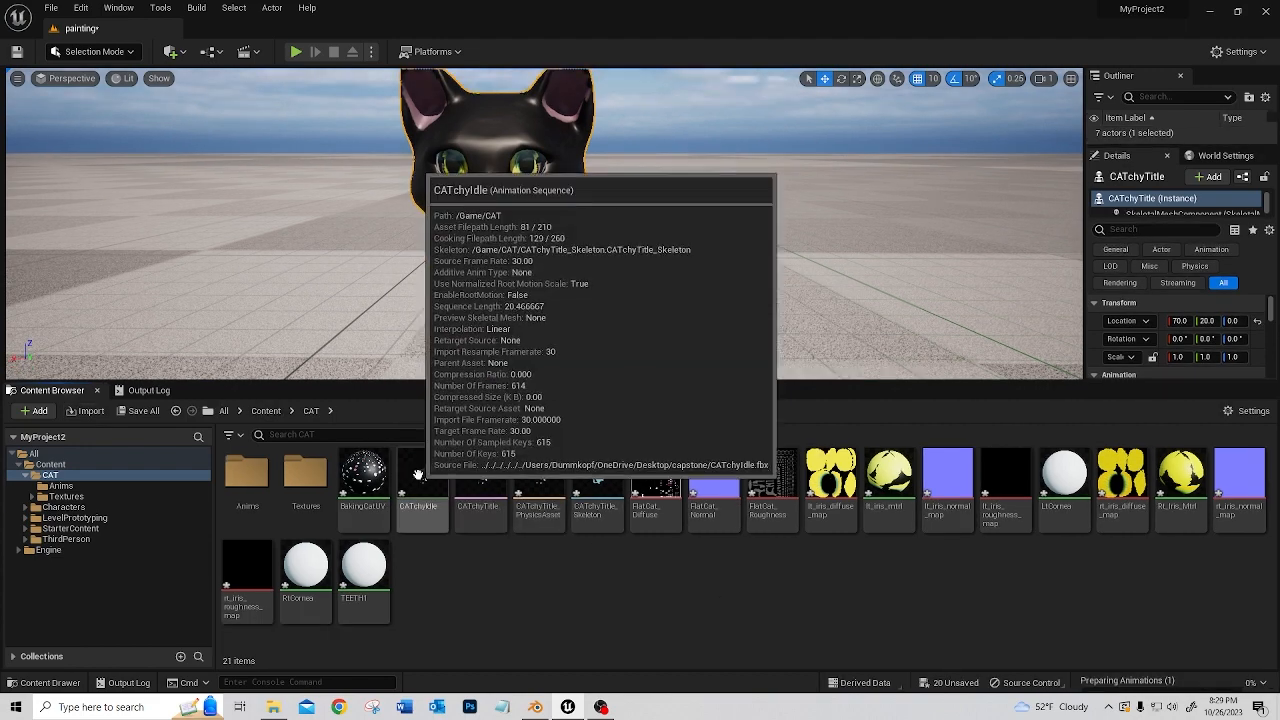
Open the CATchyIdle animation sequence, preview its playback on the cat and close it
double_click(420, 476)
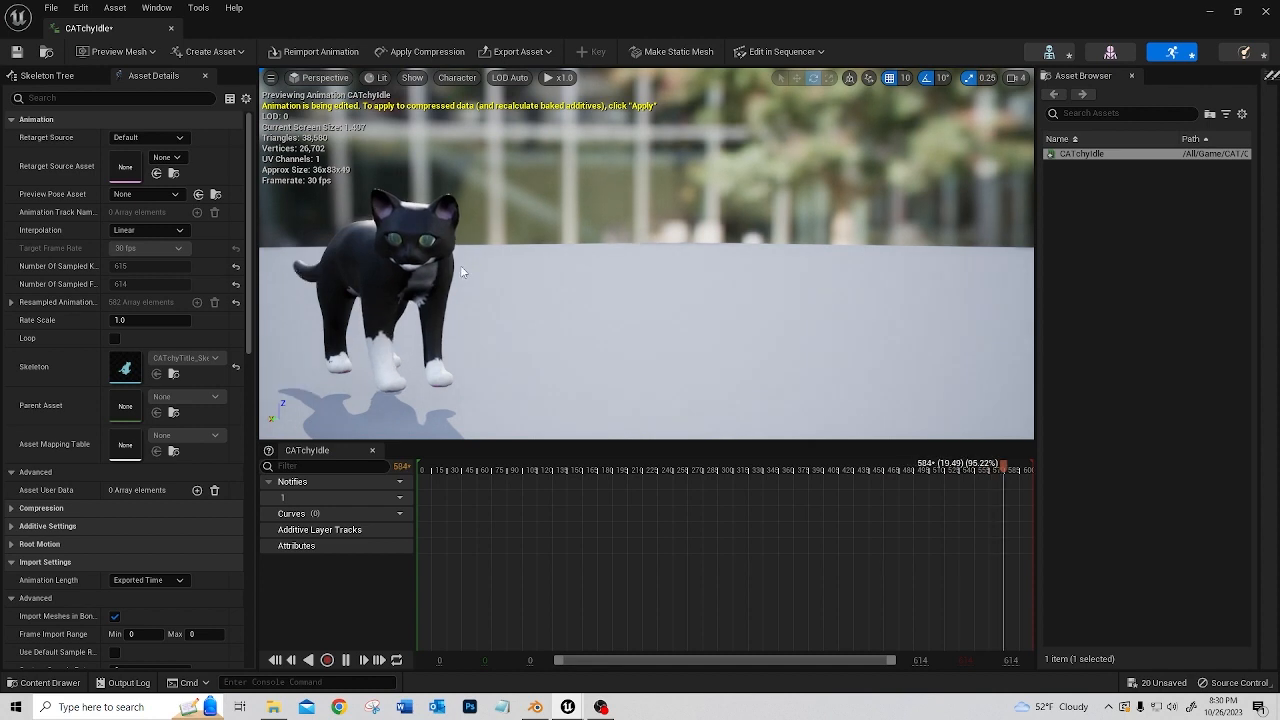
right_click_drag(510, 281, 464, 298)
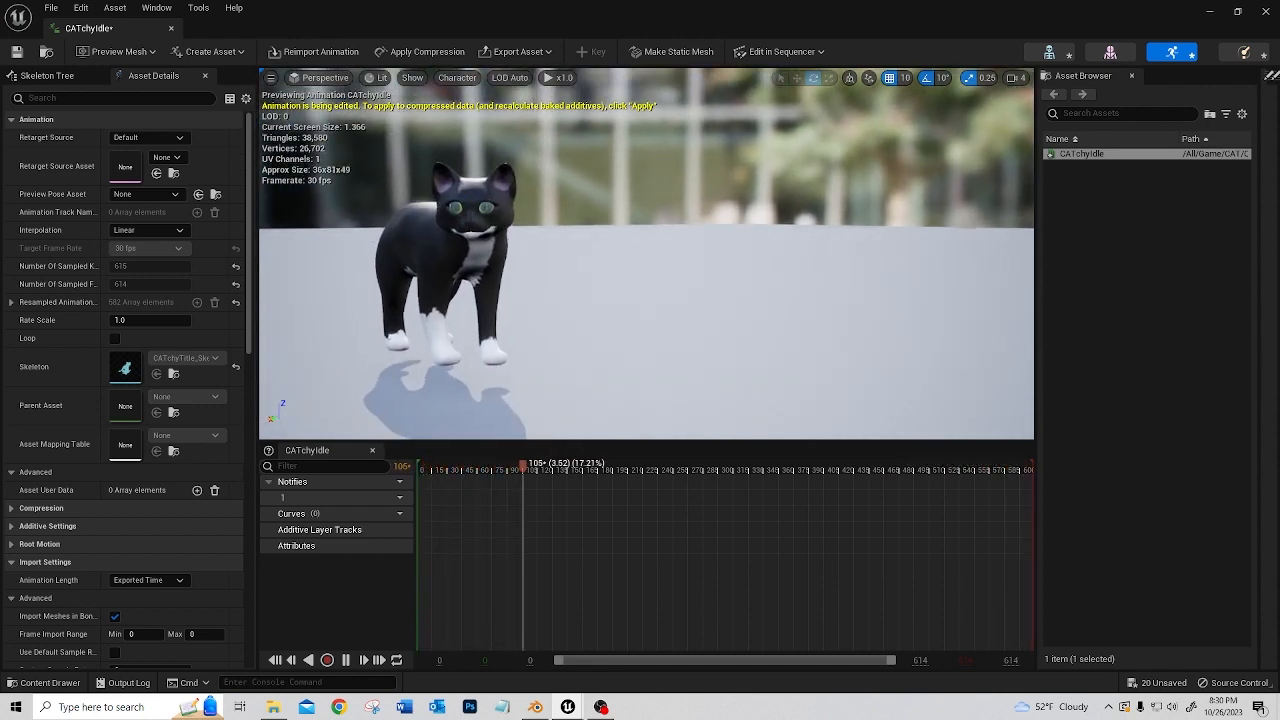
left_click(171, 31)
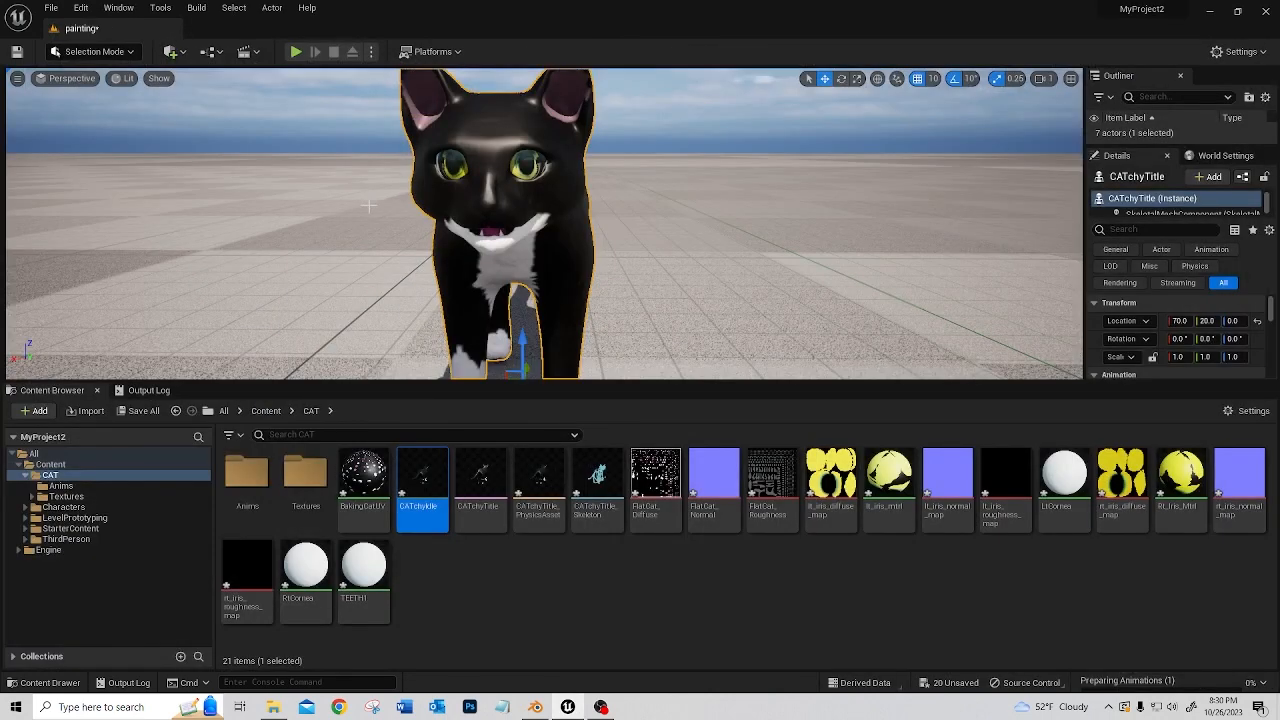
Inspect the cat's face and body in the level from a wider, angled view
right_click_drag(368, 205, 395, 213)
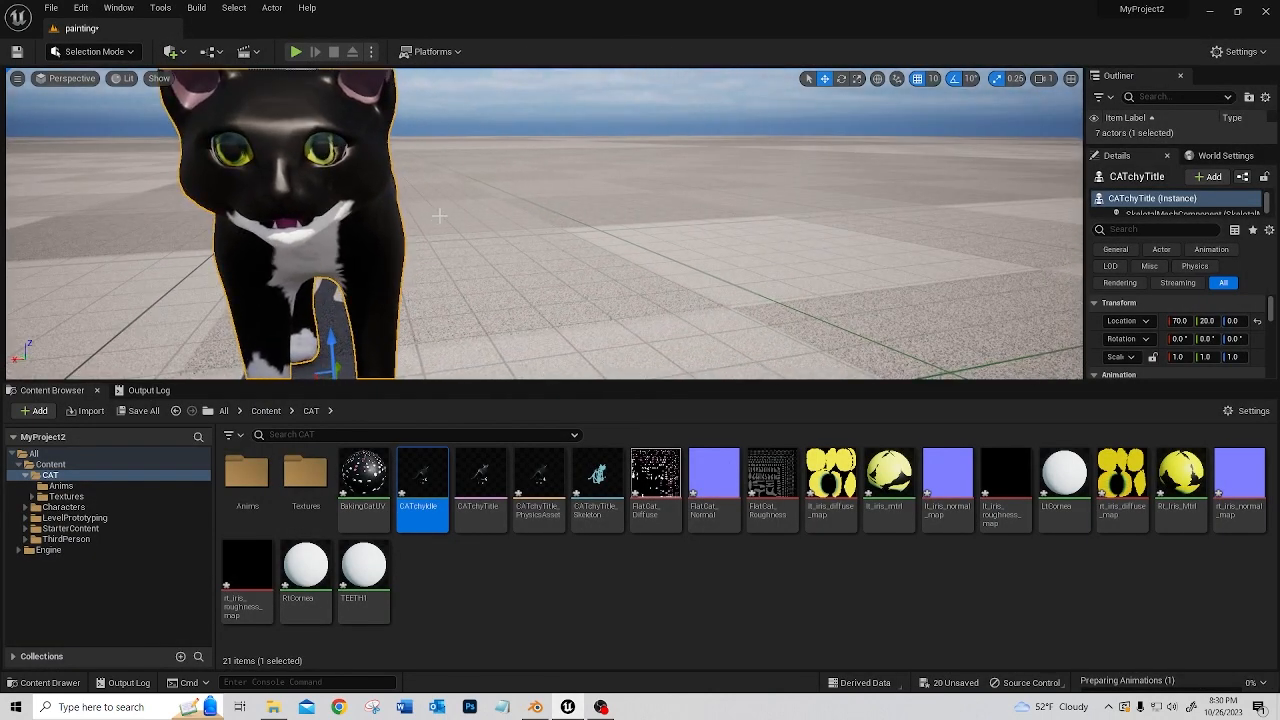
scroll(392, 214, "down", 5)
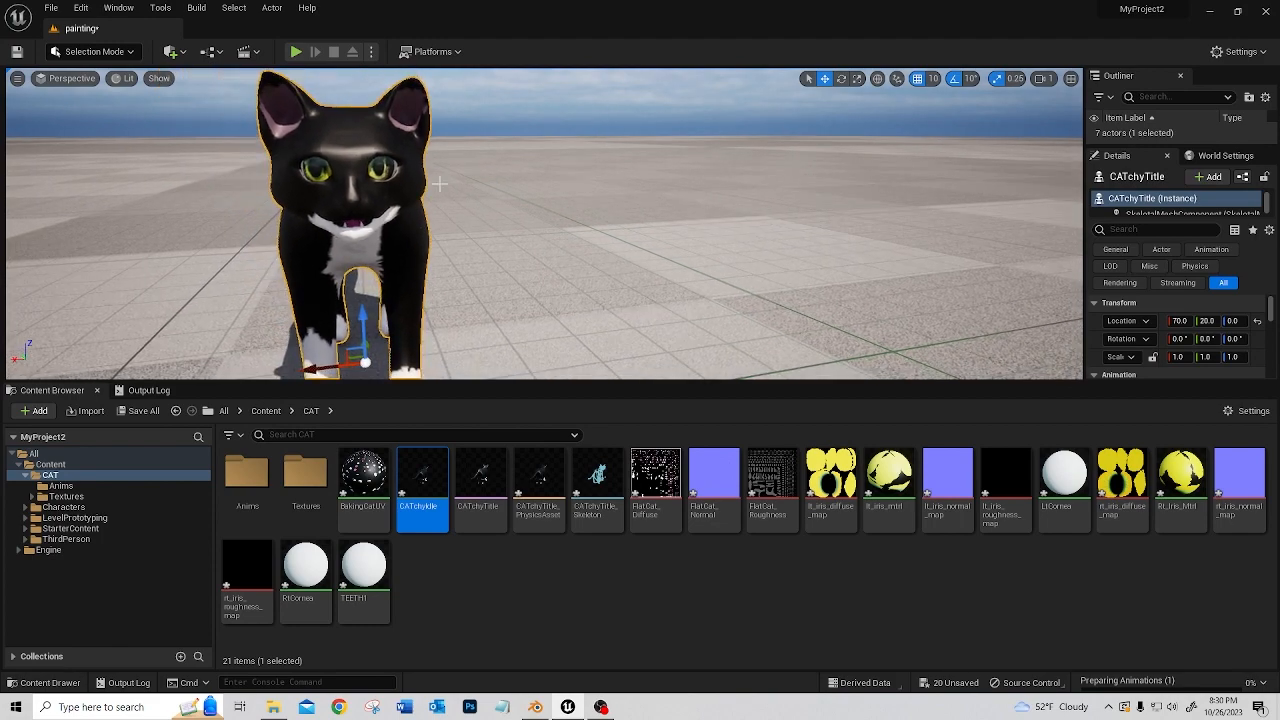
right_click_drag(524, 231, 505, 205)
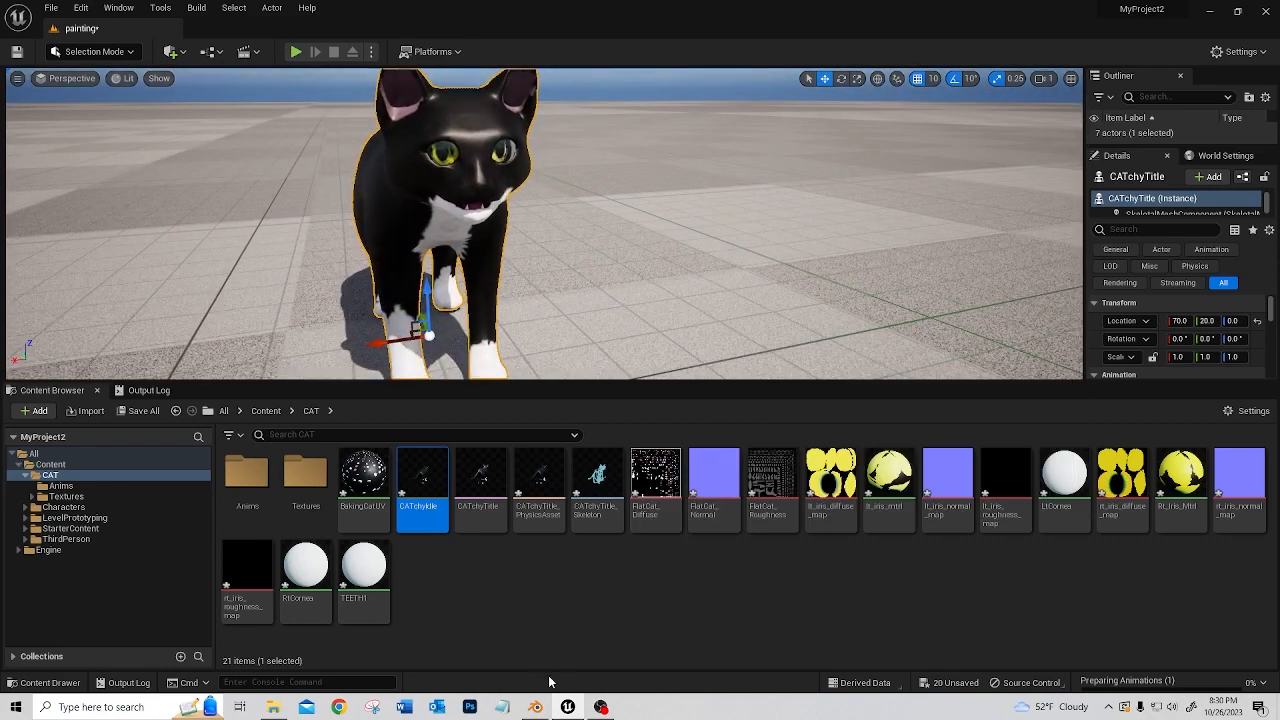
Switch to Blender and examine the cat's head and eyes from the front and both sides
left_click(535, 707)
middle_click_drag(679, 296, 624, 266)
scroll(624, 266, "up", 2)
left_click(685, 239)
right_click(670, 186)
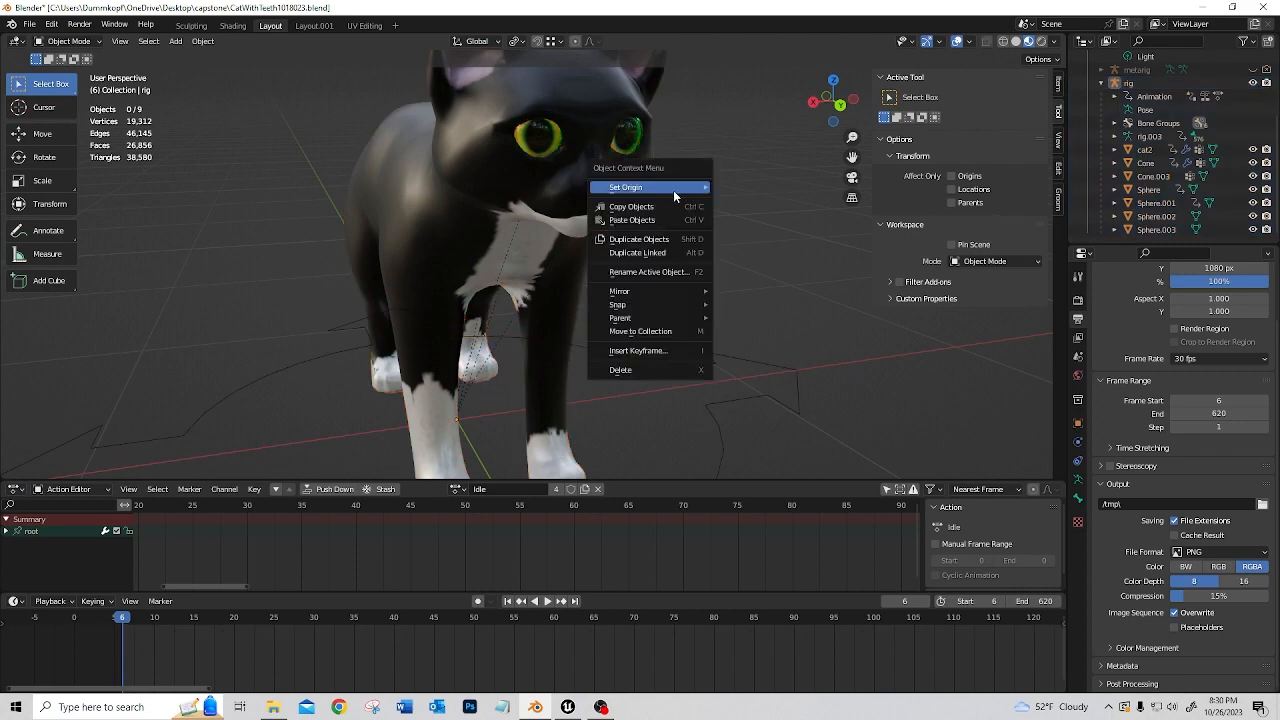
middle_click_drag(705, 190, 514, 186)
key("Up")
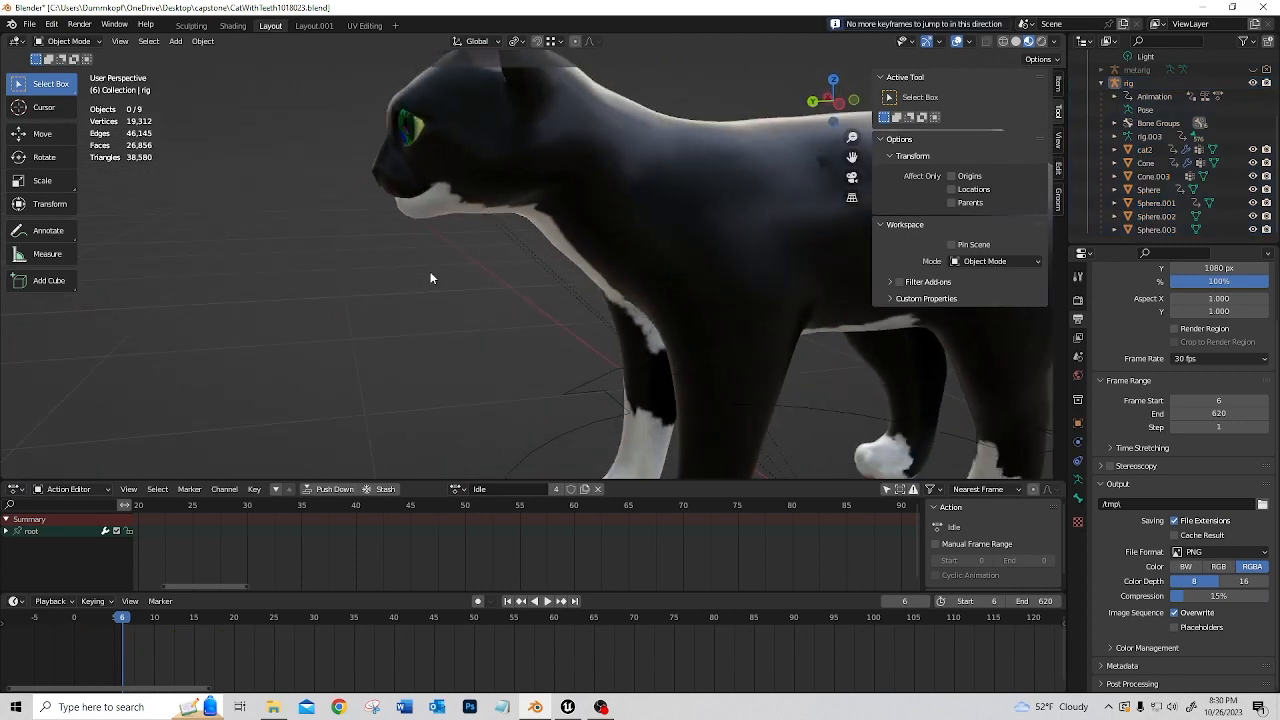
middle_click_drag(430, 278, 668, 120)
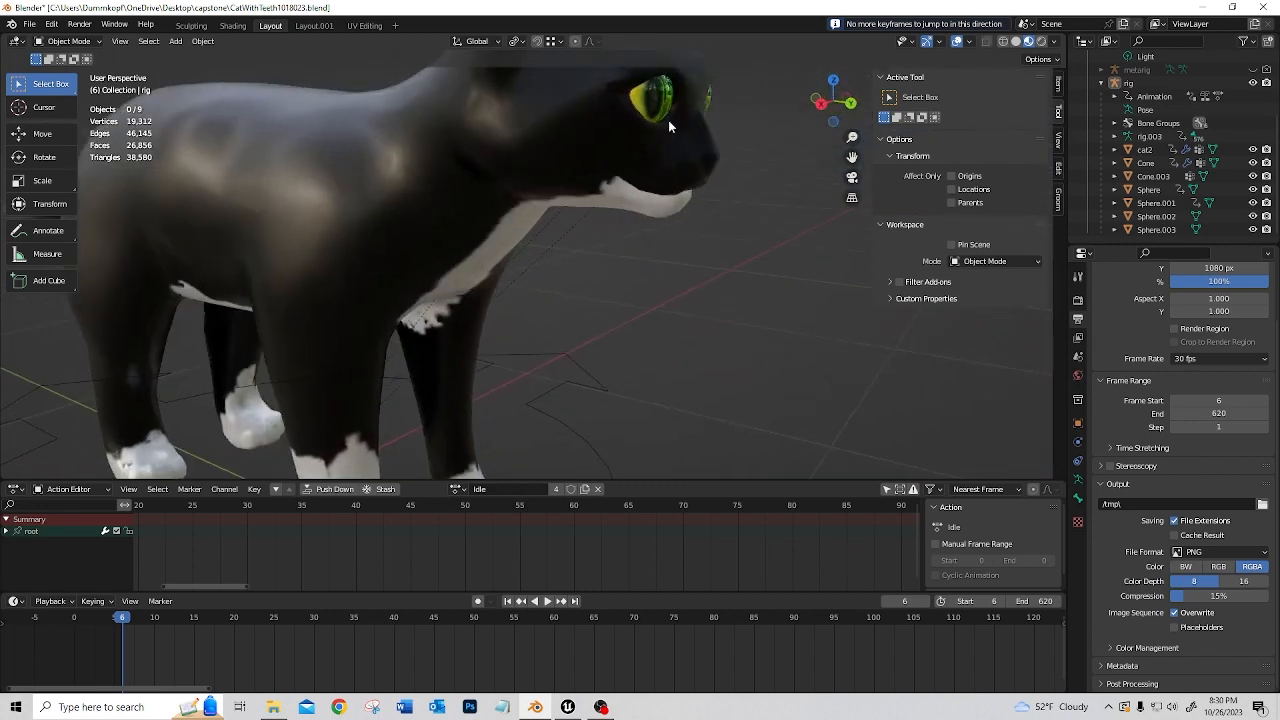
Select the right outer eye sphere and review its RtCornea shader nodes in the Shading workspace, displaying the LtEye.png and RtEye.png images
left_click(670, 101)
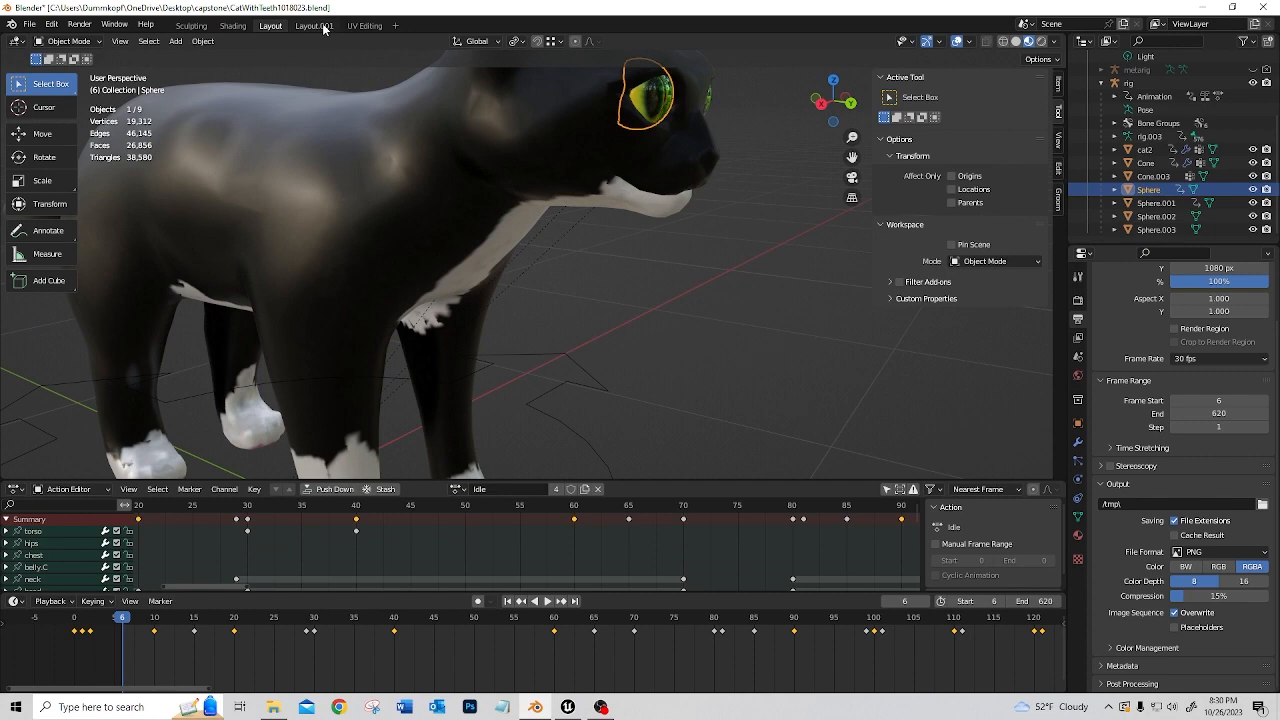
left_click(243, 28)
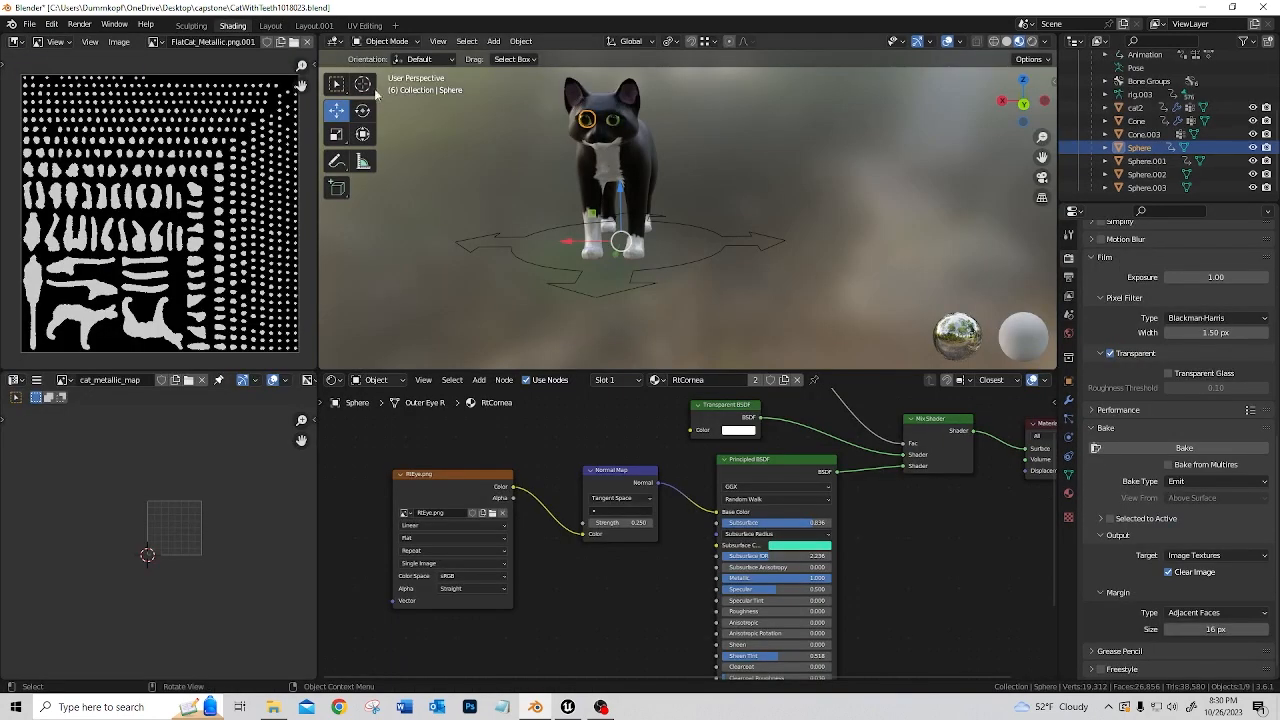
left_click(158, 42)
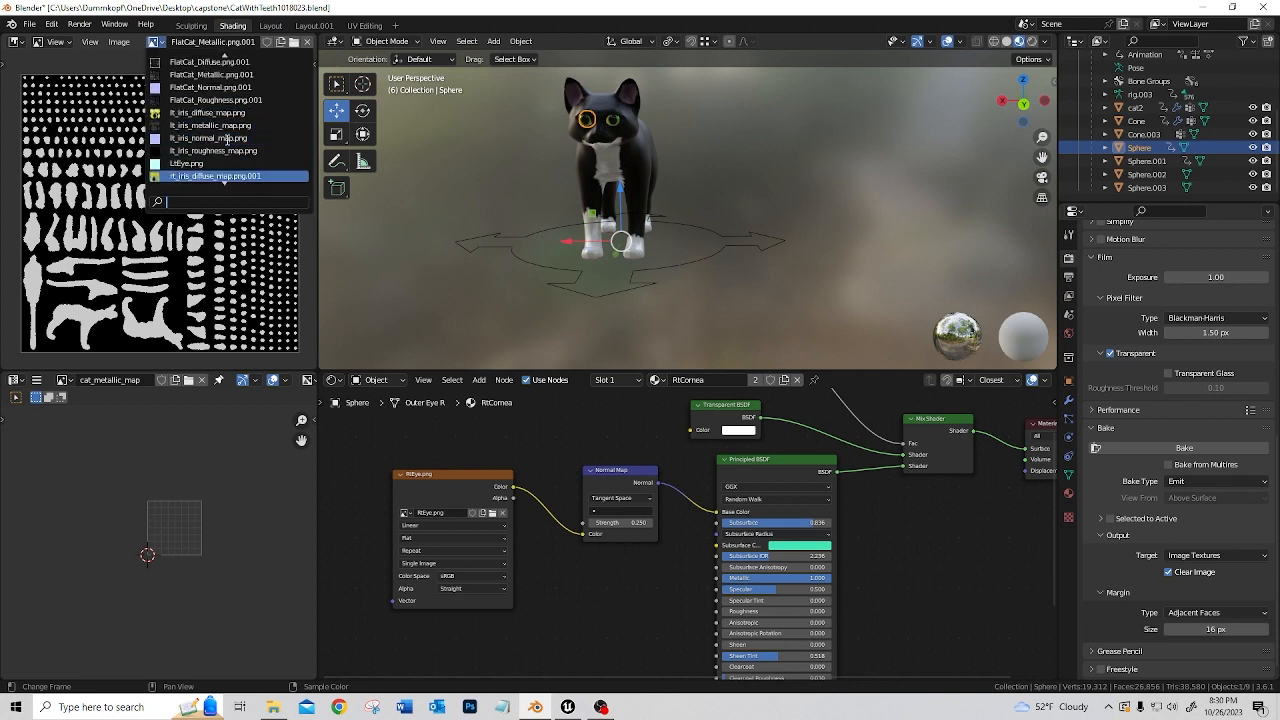
left_click(212, 164)
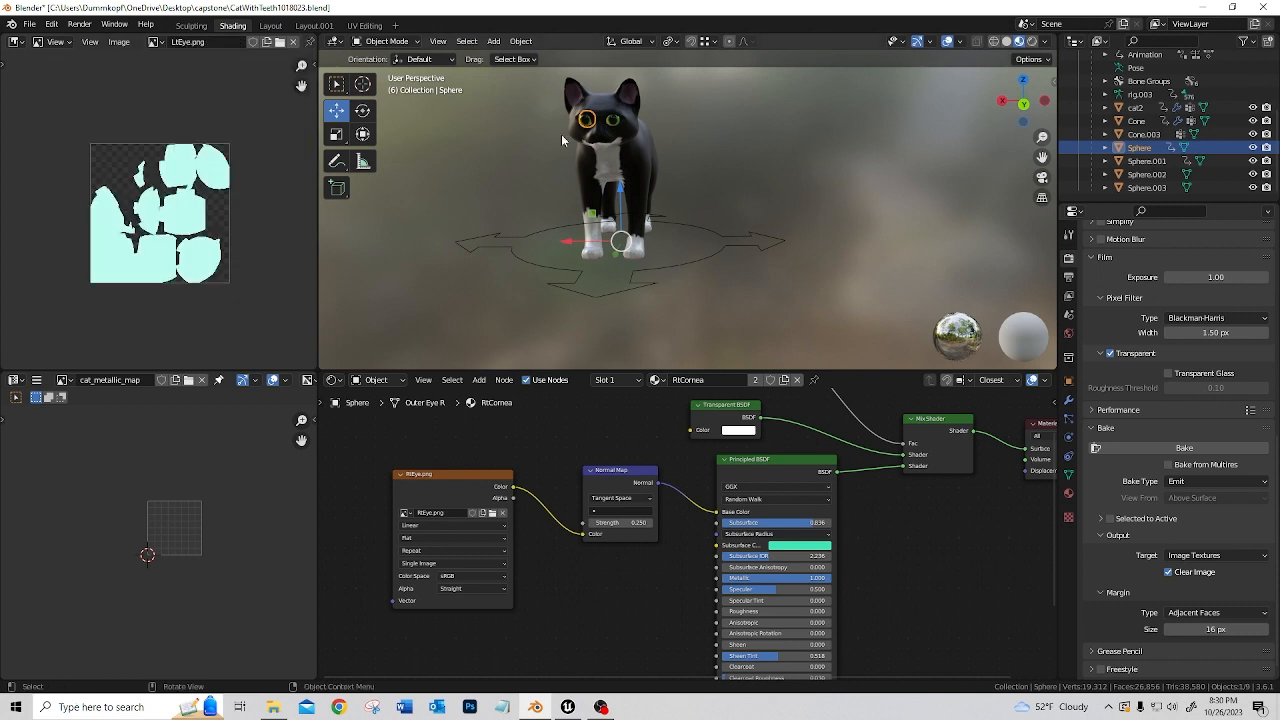
left_click(157, 43)
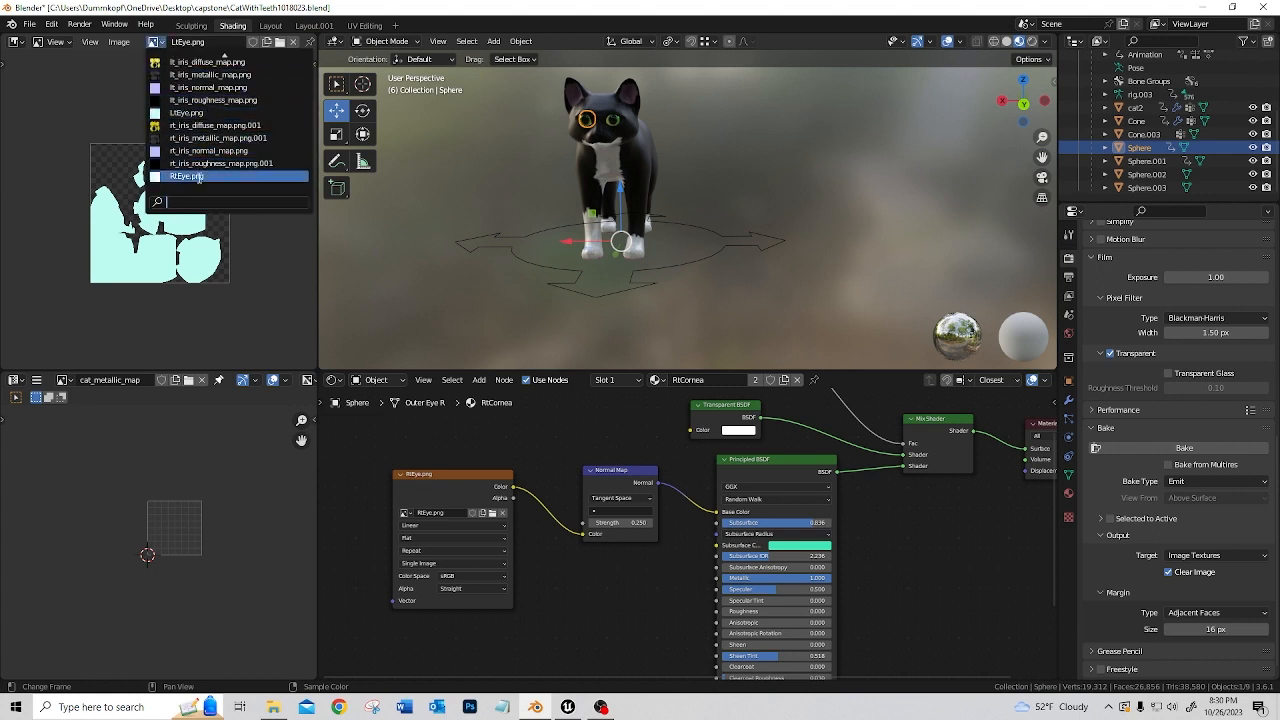
left_click(199, 177)
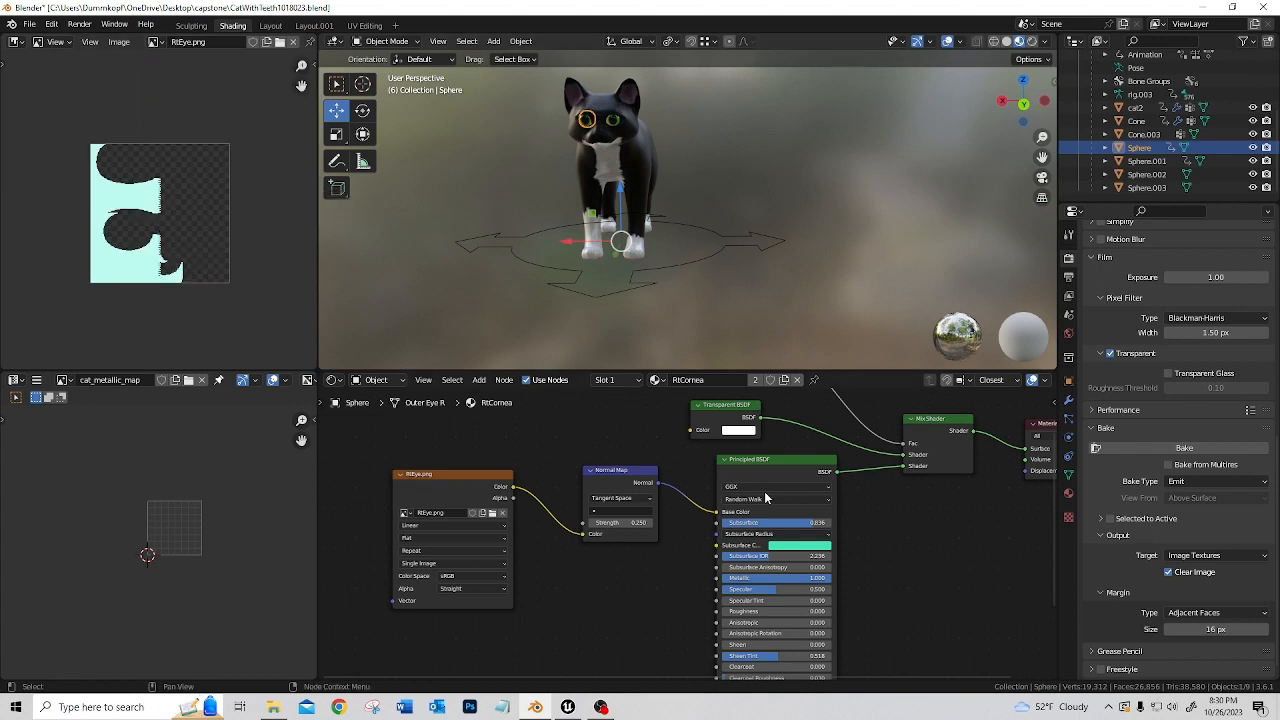
middle_click_drag(585, 430, 492, 525)
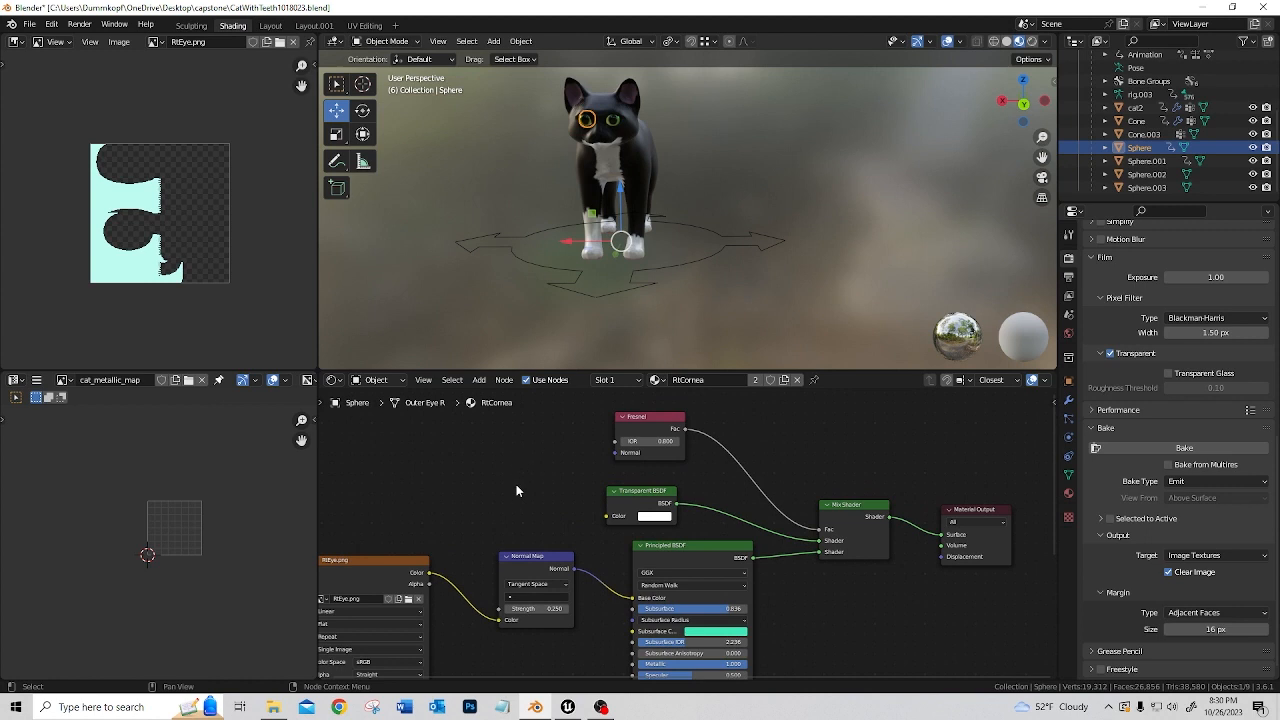